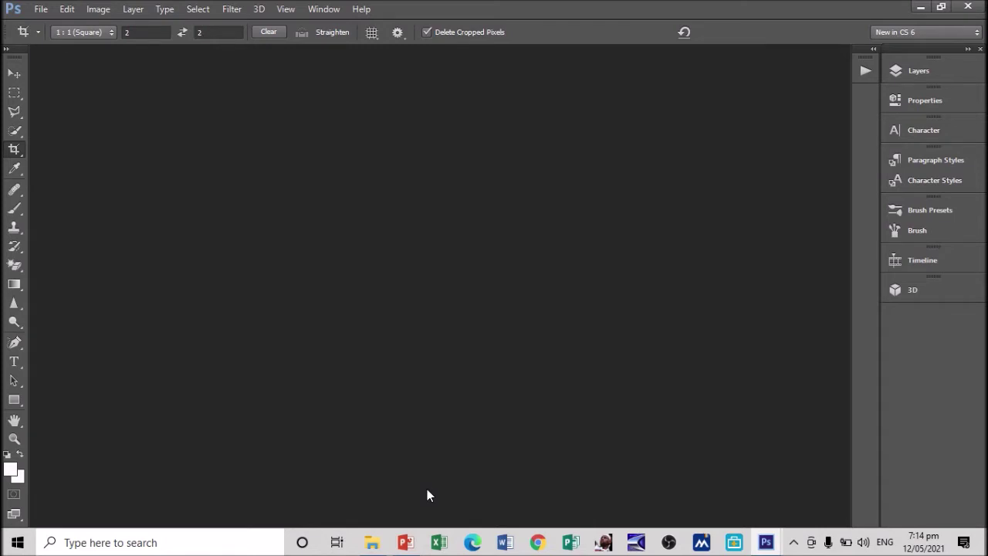
# Open File Explorer from the taskbar to browse the pictures.
pyautogui.click(376, 544)
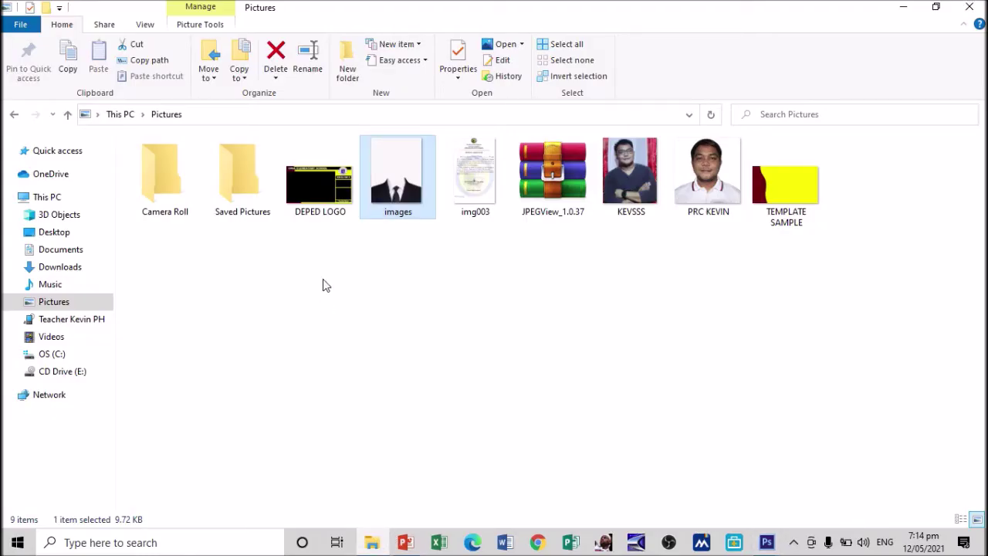
# Look over the suit template and portrait files in Pictures, then return to Photoshop.
pyautogui.moveTo(407, 210)
pyautogui.moveTo(388, 188)
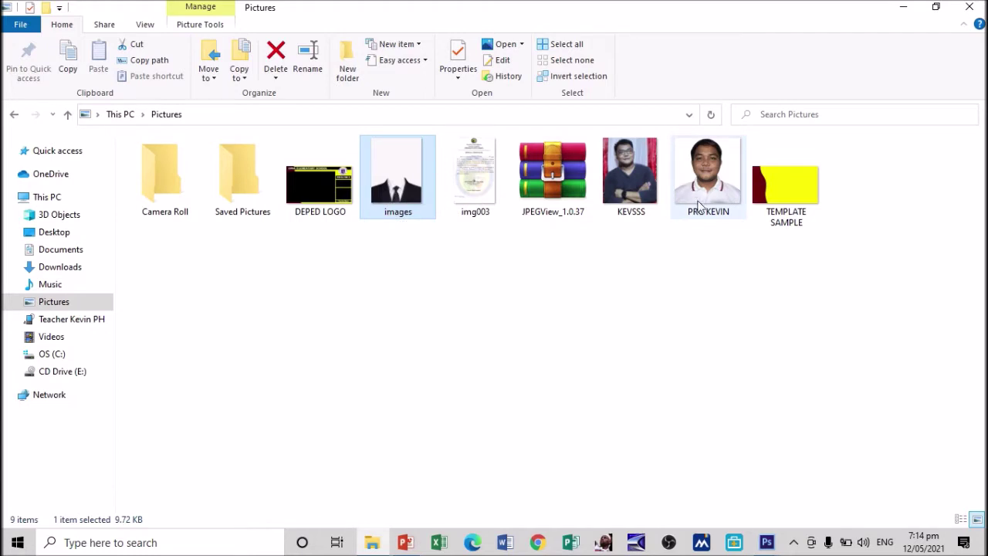
pyautogui.moveTo(711, 196)
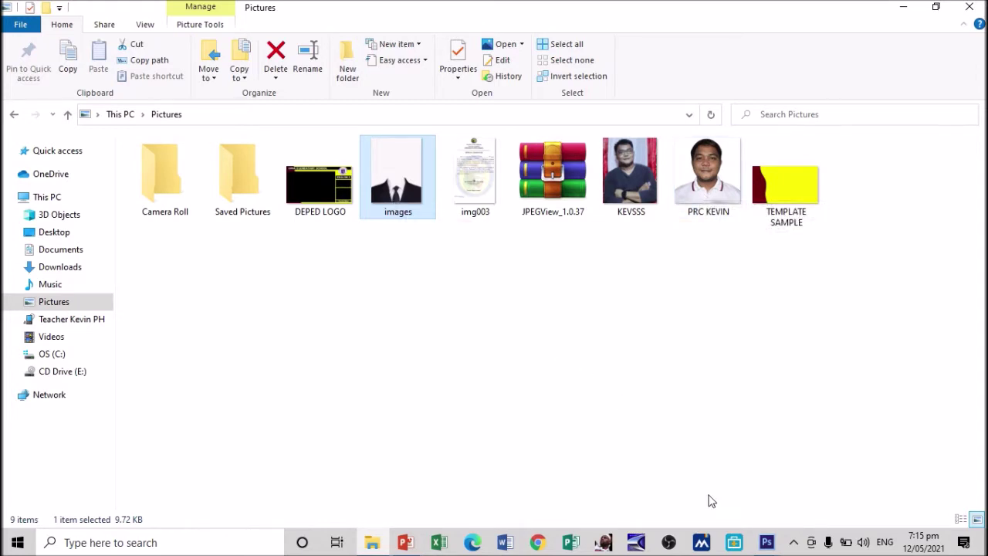
pyautogui.click(767, 543)
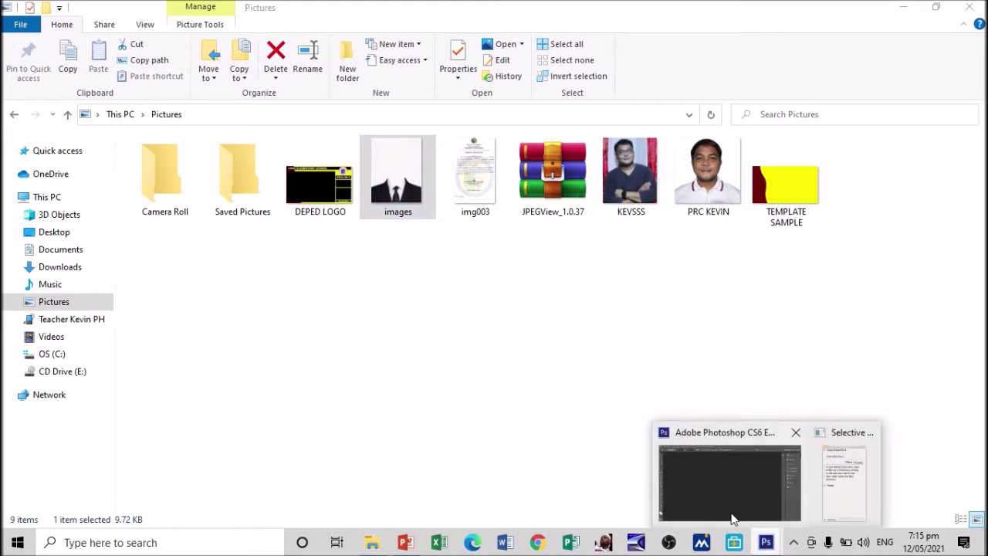
pyautogui.click(664, 482)
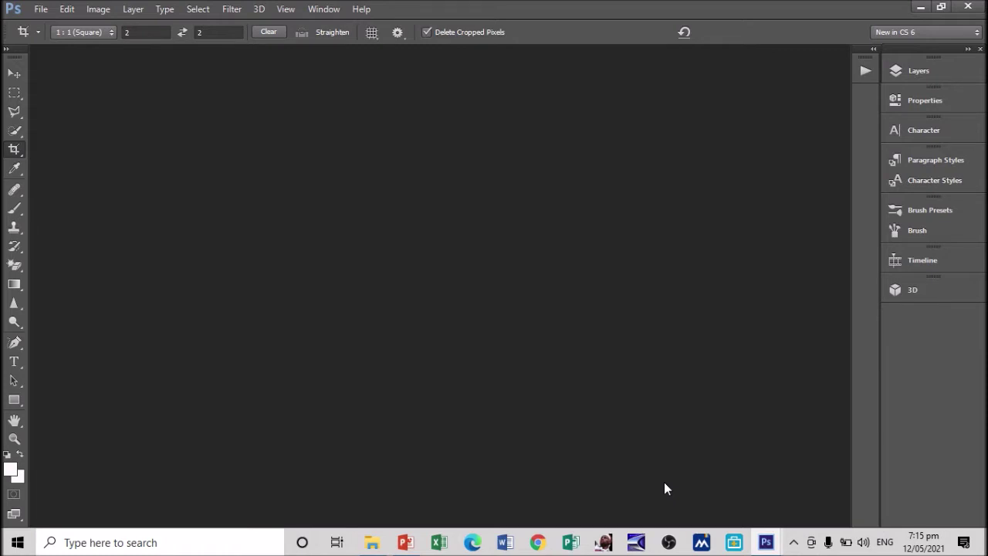
# Start a new document measured in inches, 2 wide by 2 high.
pyautogui.hotkey('ctrl', 'n')
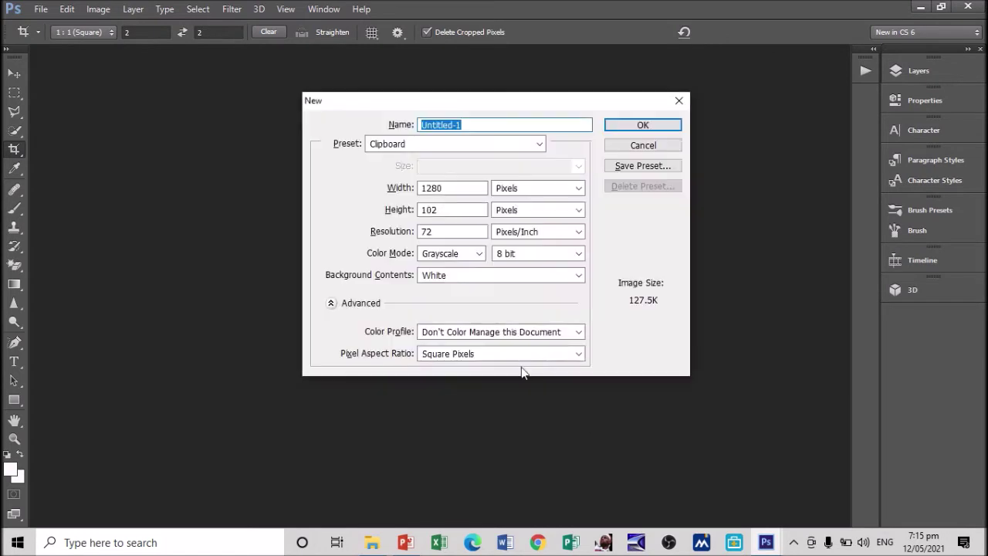
pyautogui.click(521, 188)
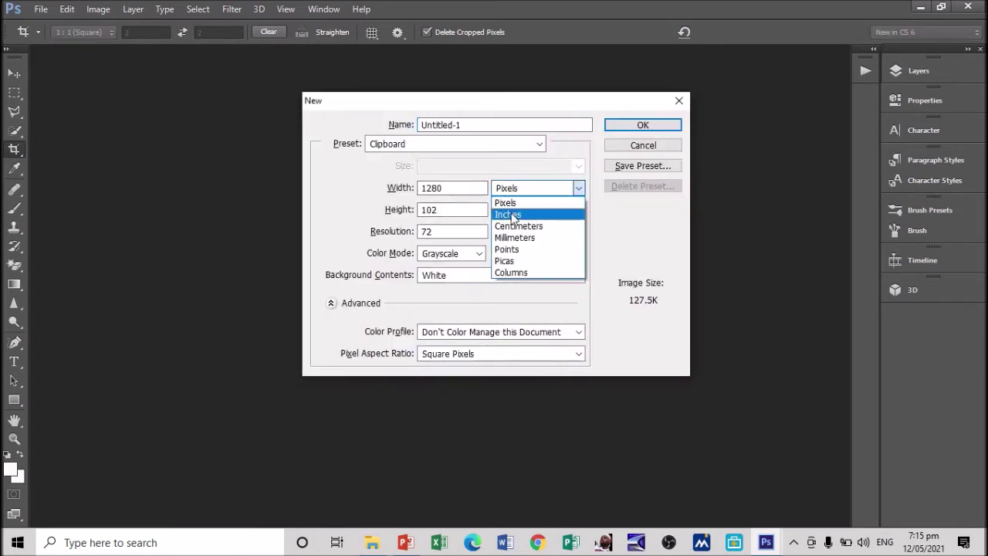
pyautogui.click(509, 215)
pyautogui.doubleClick(448, 189)
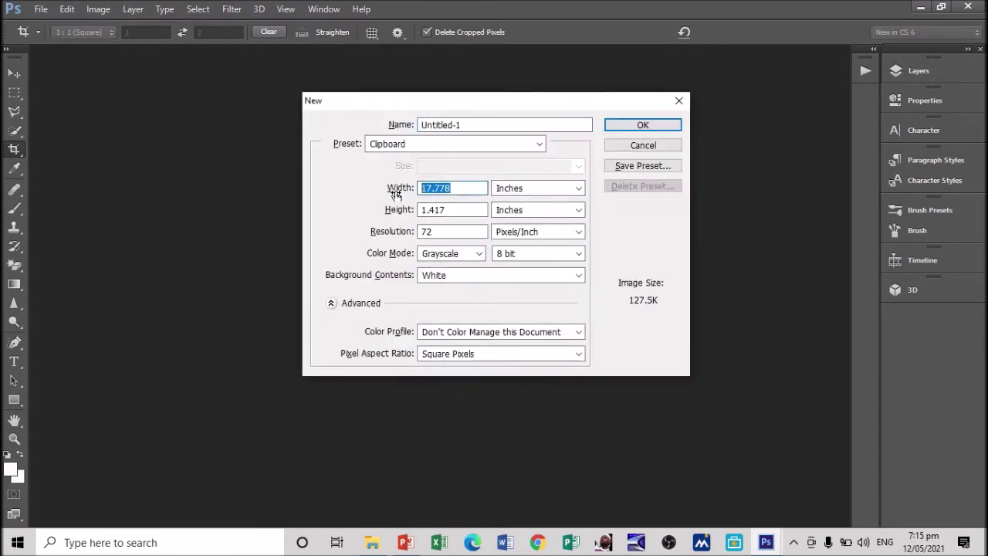
pyautogui.write('2')
pyautogui.doubleClick(418, 210)
pyautogui.write('2')
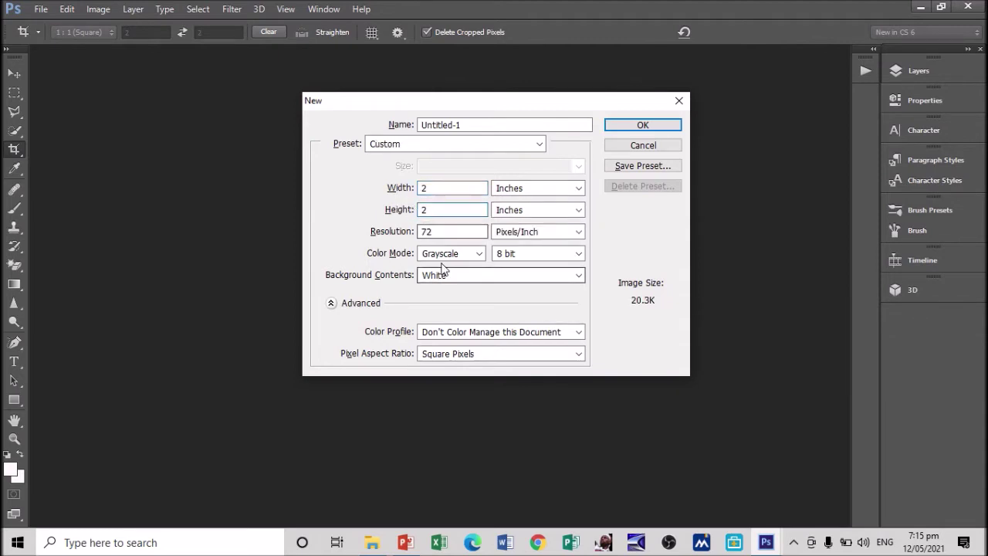
# Set the new document to 300 pixels per inch in RGB Color and create it.
pyautogui.click(444, 233)
pyautogui.press('BackSpace')
pyautogui.press('BackSpace')
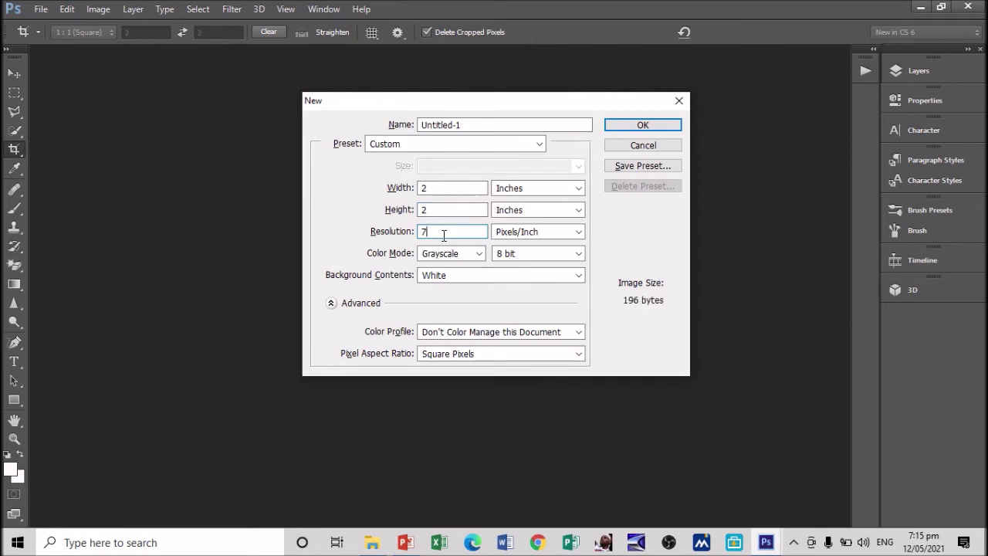
pyautogui.write('300')
pyautogui.click(463, 261)
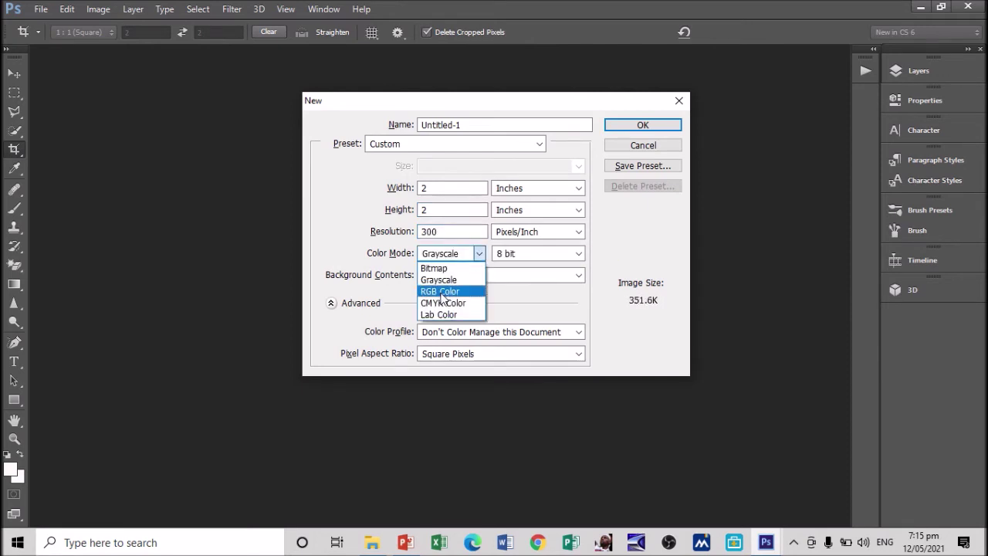
pyautogui.click(444, 298)
pyautogui.click(631, 125)
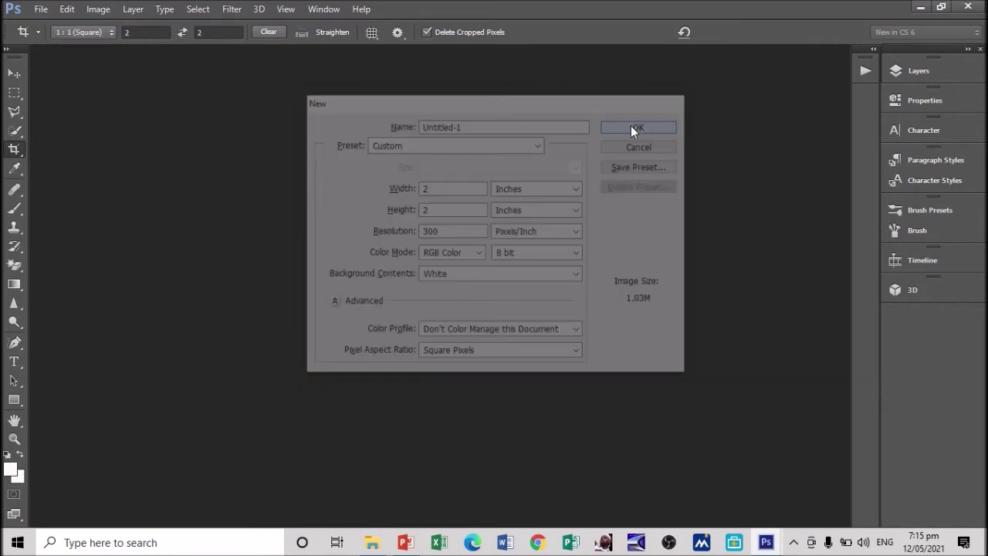
# Commit the square crop on the blank canvas and open the portrait photo PRC KEVIN.jpg.
pyautogui.hotkey('ctrl', '-')
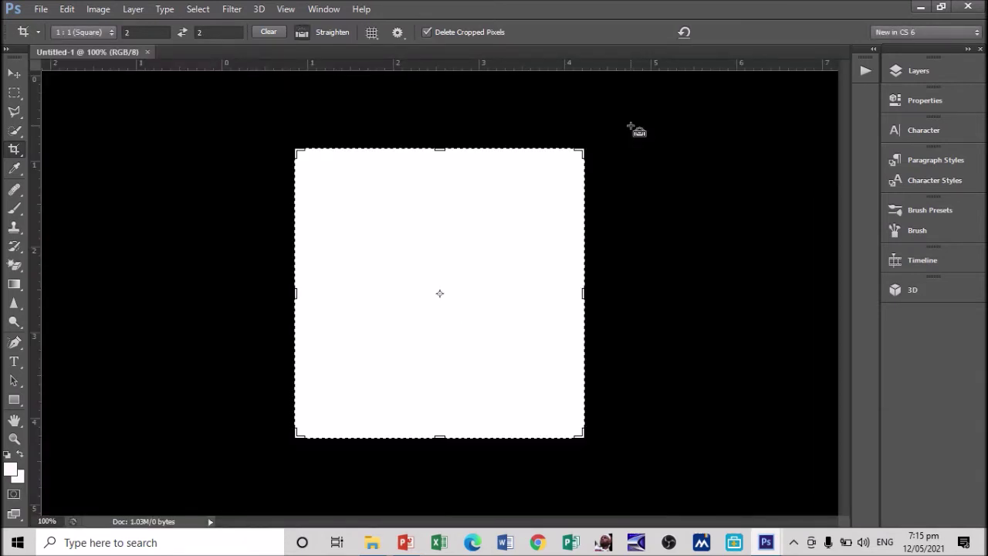
pyautogui.press('Return')
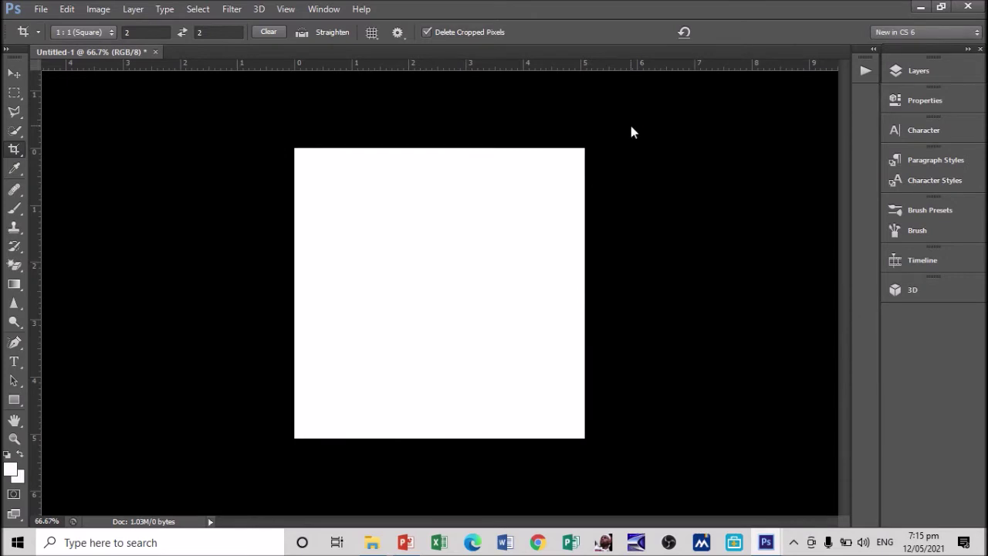
pyautogui.hotkey('ctrl', 'o')
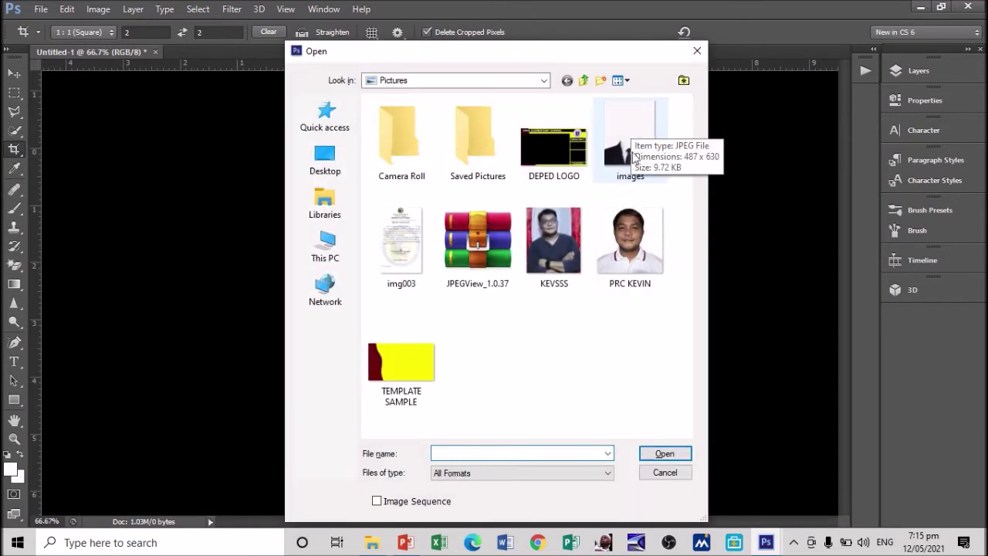
pyautogui.click(627, 224)
pyautogui.click(655, 453)
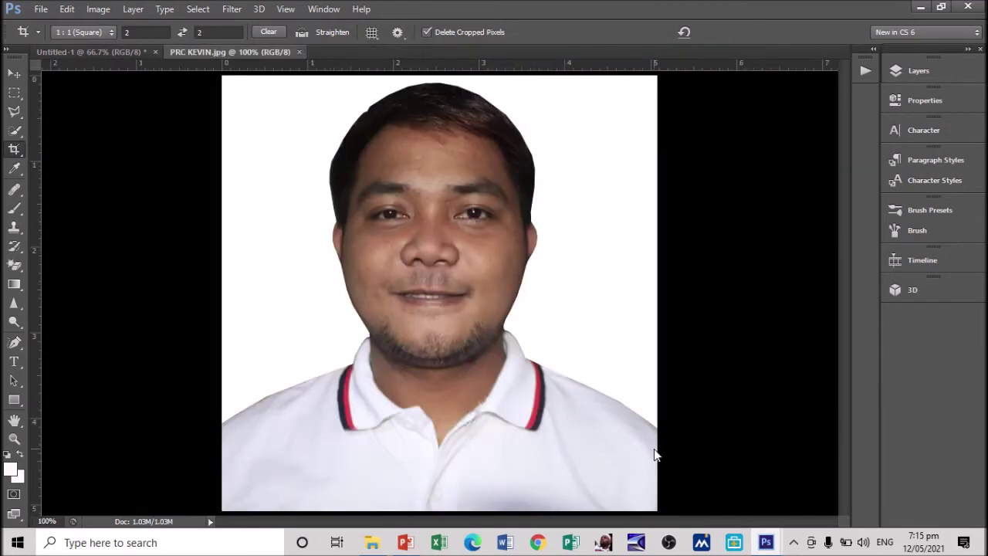
# Crop the portrait photo, discarding the accidental tiny crop area.
pyautogui.click(564, 437)
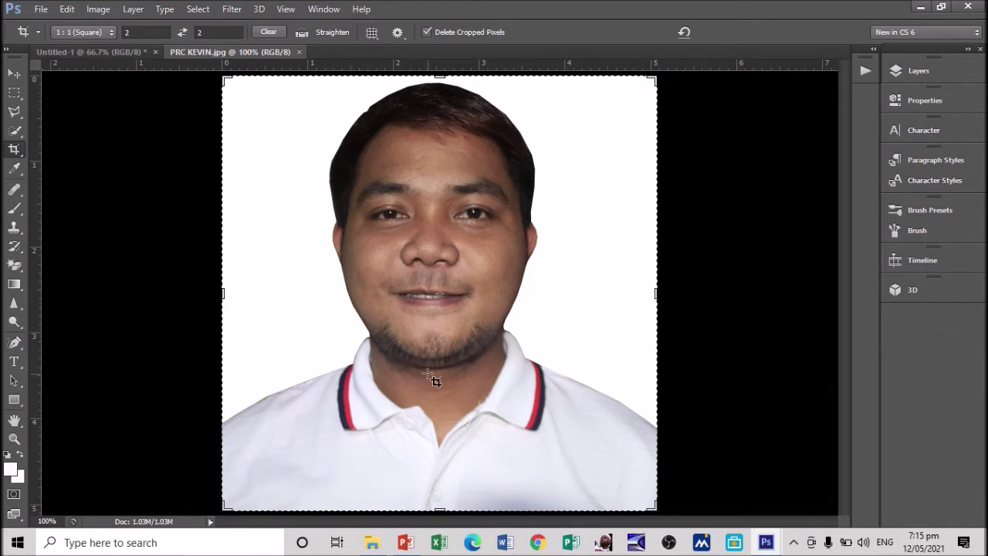
pyautogui.moveTo(506, 285); pyautogui.dragTo(473, 363)
pyautogui.press('Escape')
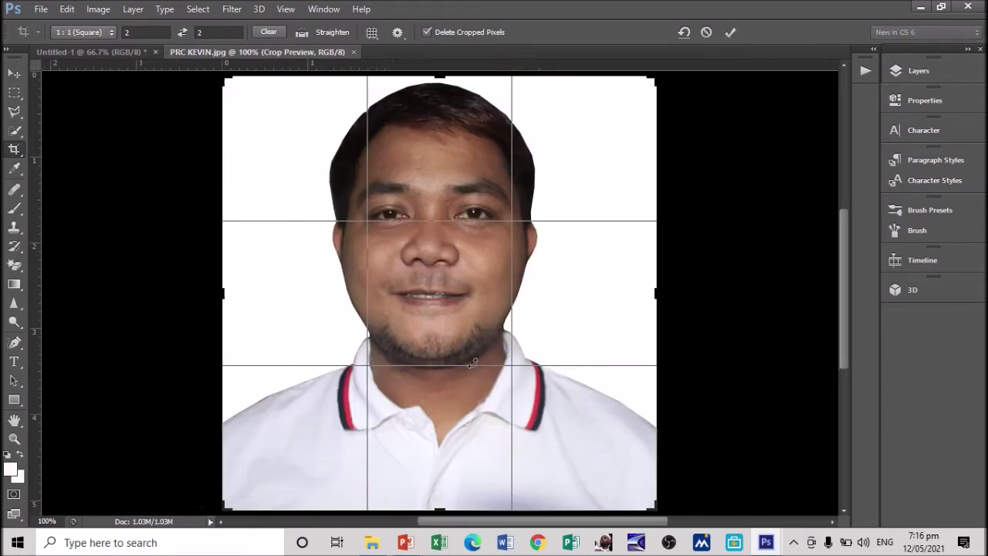
pyautogui.press('Return')
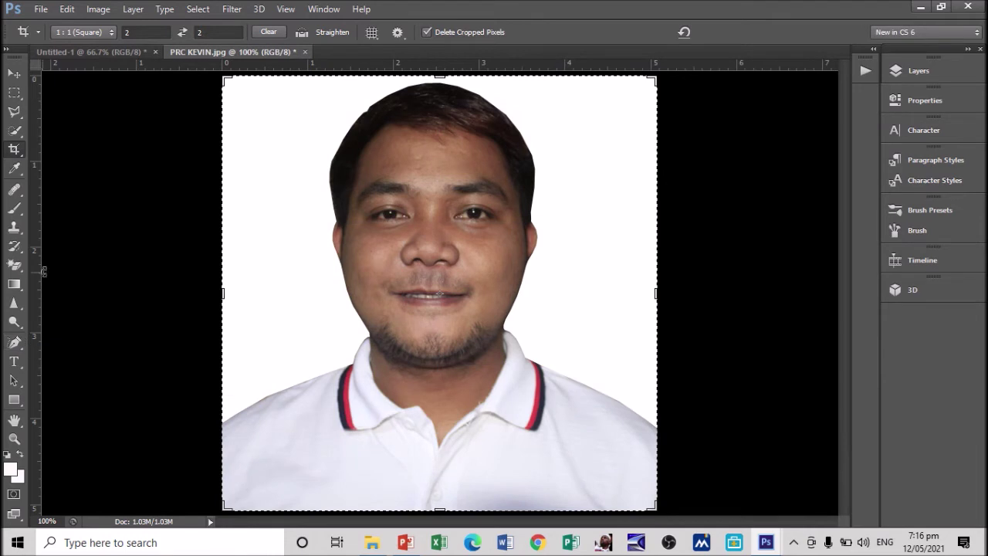
pyautogui.click(15, 265)
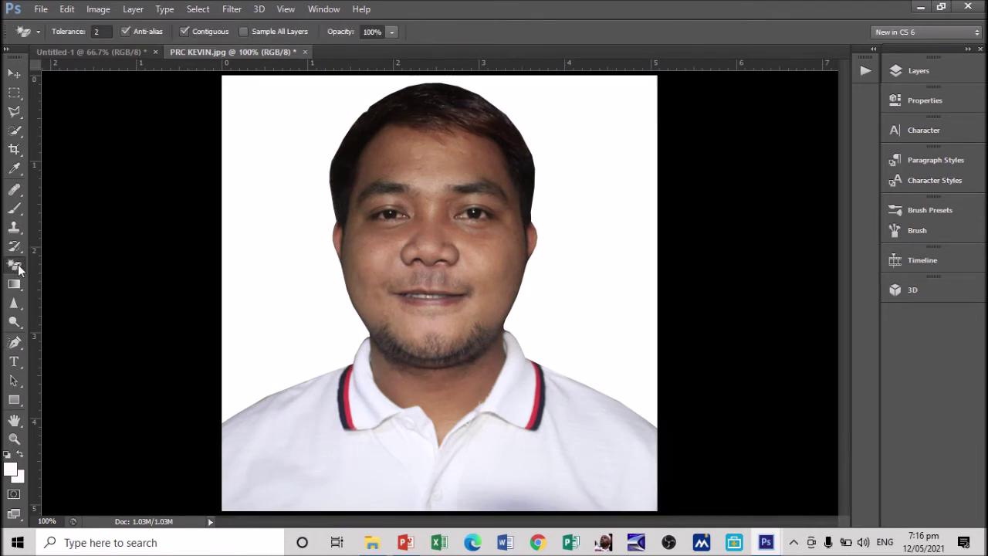
# Erase the white background around the portrait with the Magic Eraser.
pyautogui.rightClick(15, 265)
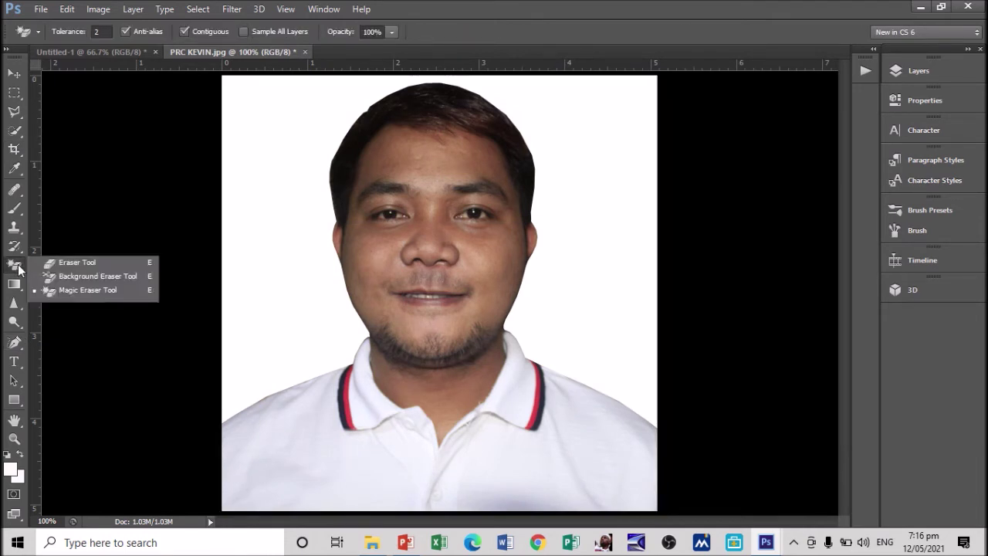
pyautogui.click(77, 290)
pyautogui.click(242, 213)
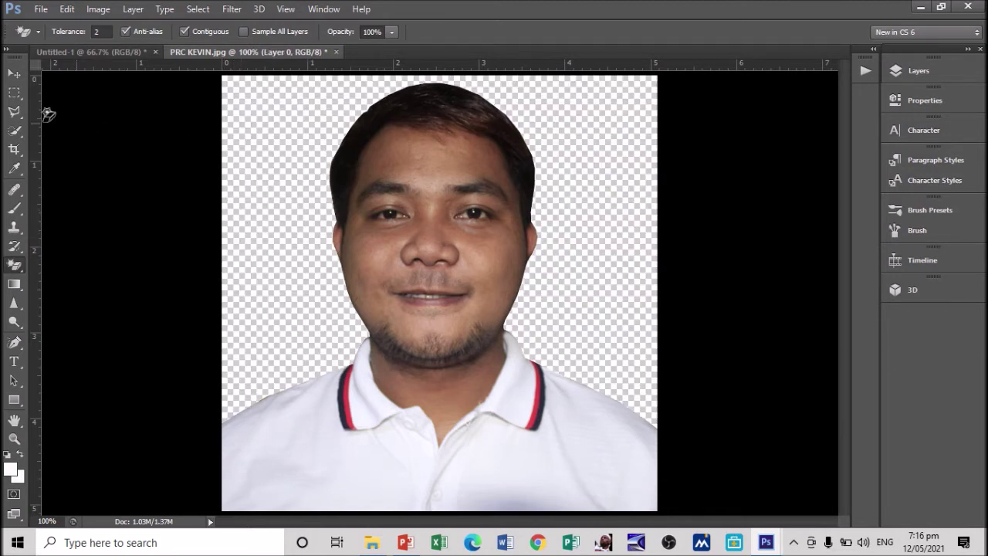
# Begin a Polygonal Lasso outline at the chin, along the collar and neck edge.
pyautogui.click(11, 118)
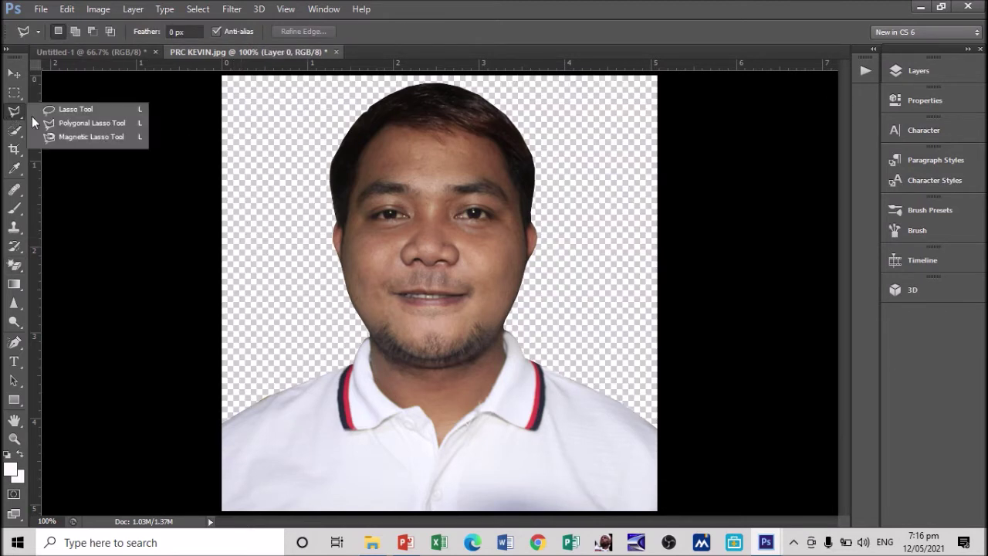
pyautogui.click(78, 129)
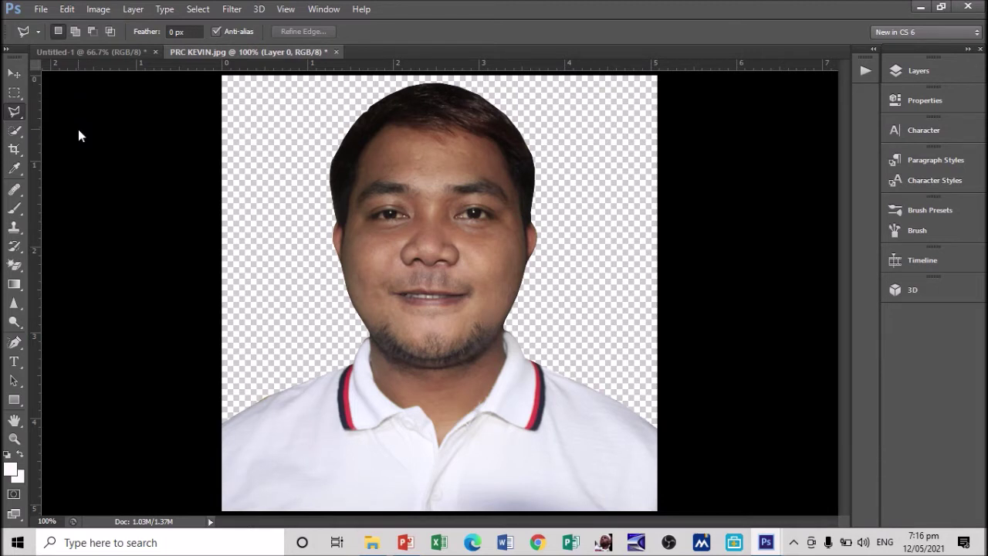
pyautogui.click(370, 339)
pyautogui.click(371, 369)
pyautogui.click(437, 411)
pyautogui.click(504, 326)
pyautogui.click(713, 310)
# Finish the outline around the shirt's bottom and left jaw, closing the selection.
pyautogui.hotkey('ctrl', '-')
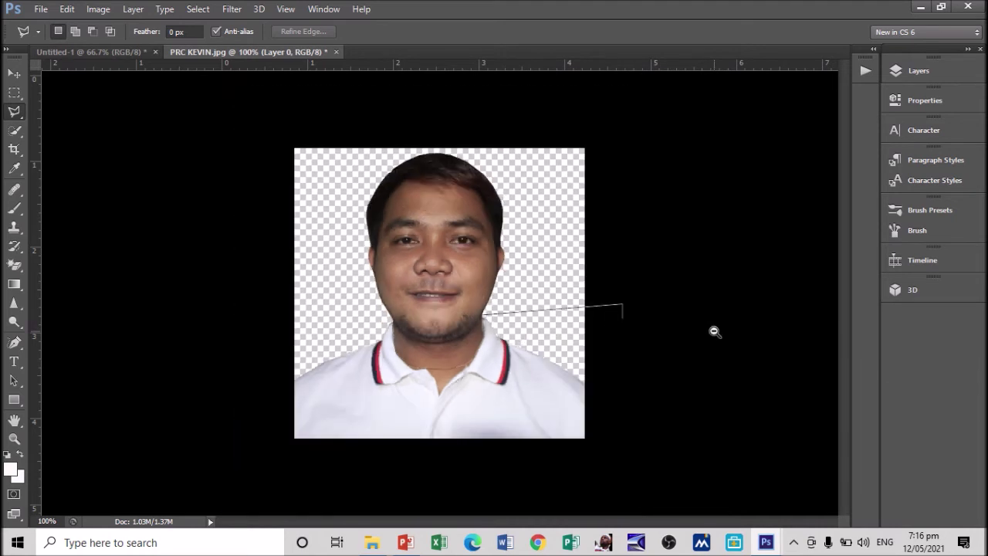
pyautogui.click(665, 455)
pyautogui.click(394, 484)
pyautogui.click(221, 475)
pyautogui.click(224, 290)
pyautogui.click(347, 308)
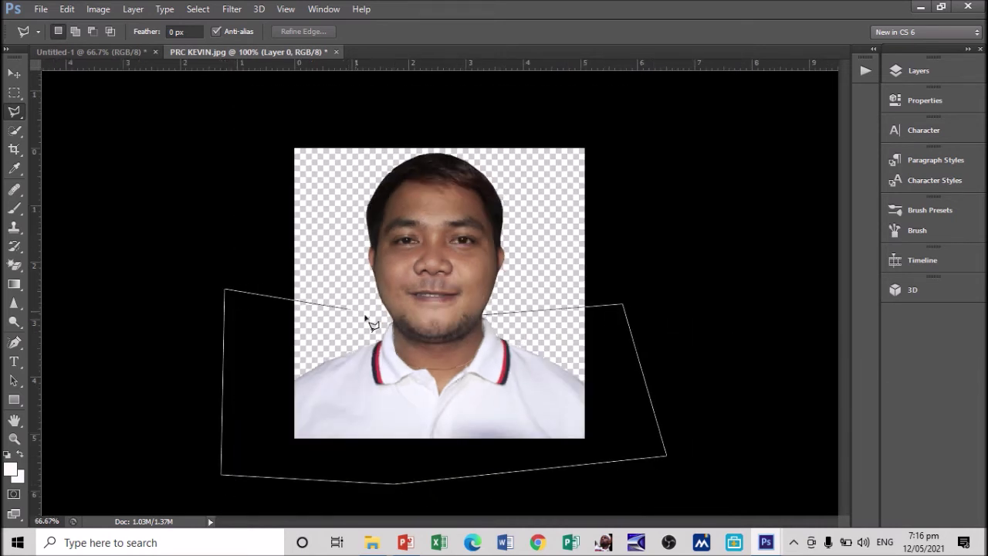
pyautogui.doubleClick(397, 330)
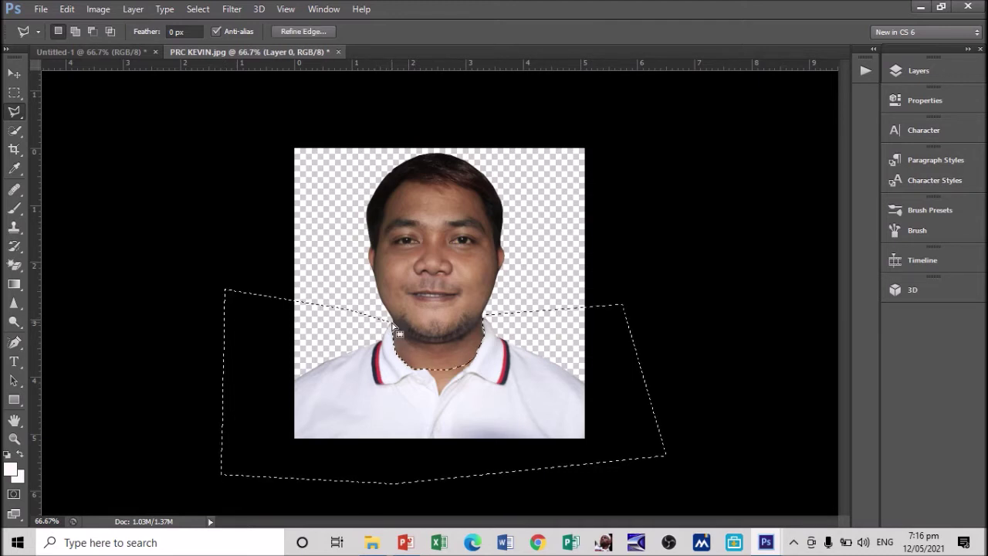
# Delete the selected shirt to transparency, check the neckline, and bring up the Open dialog.
pyautogui.press('Delete')
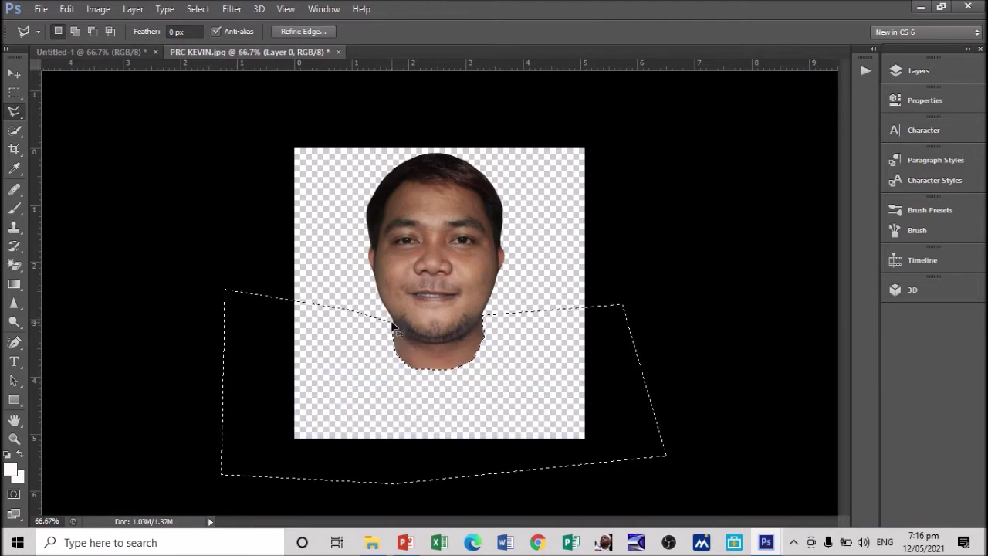
pyautogui.hotkey('ctrl', '+')
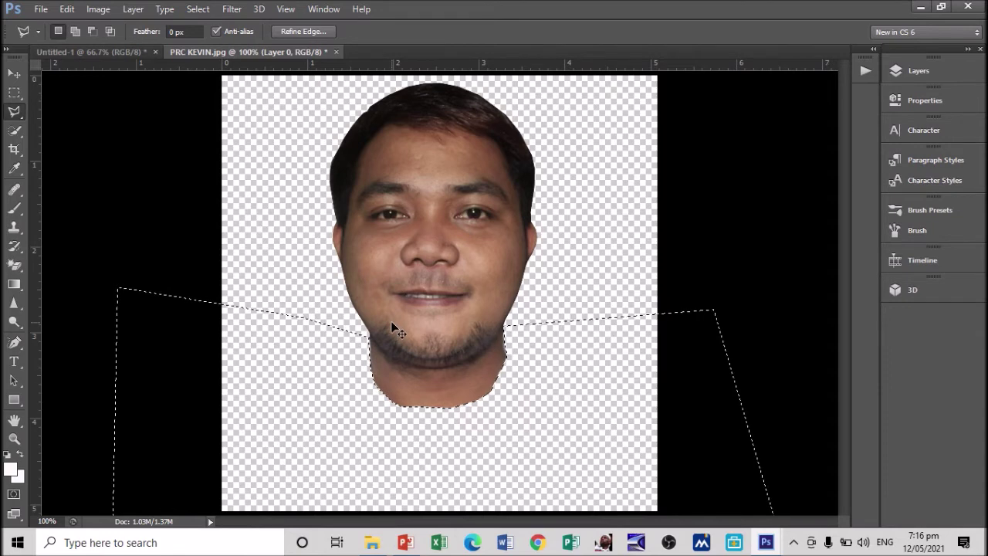
pyautogui.hotkey('ctrl', '-')
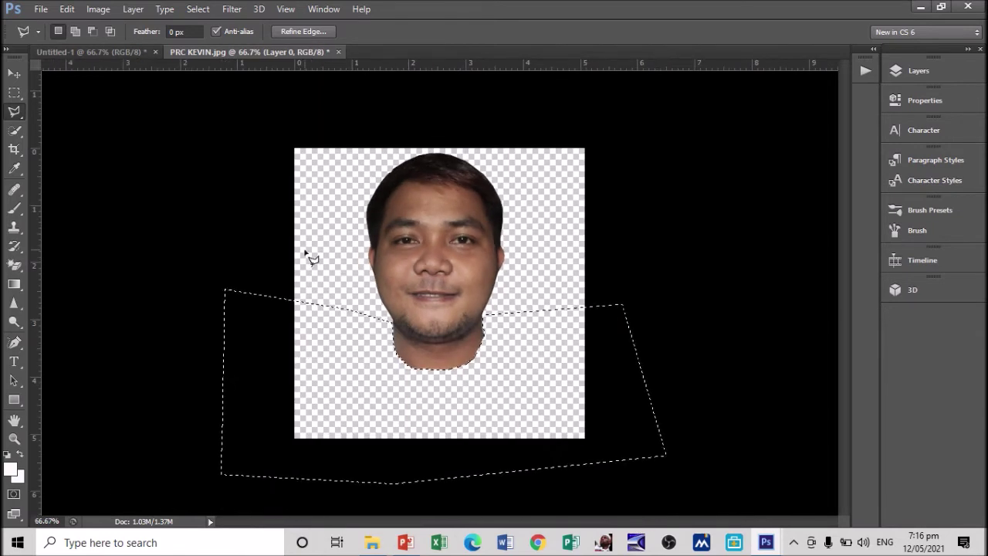
pyautogui.hotkey('ctrl', 'o')
# Open the images.jpeg suit template and zoom in to inspect it.
pyautogui.click(630, 143)
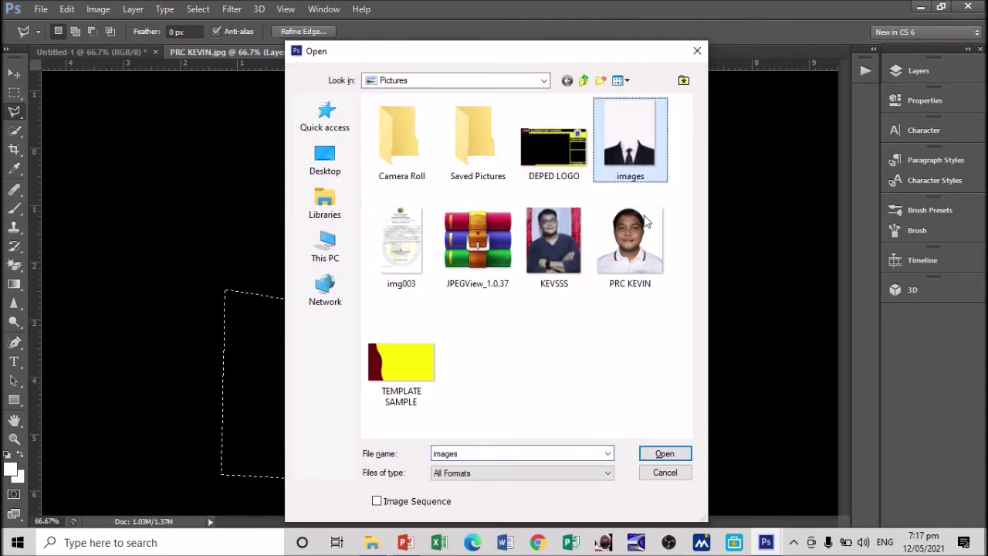
pyautogui.click(665, 453)
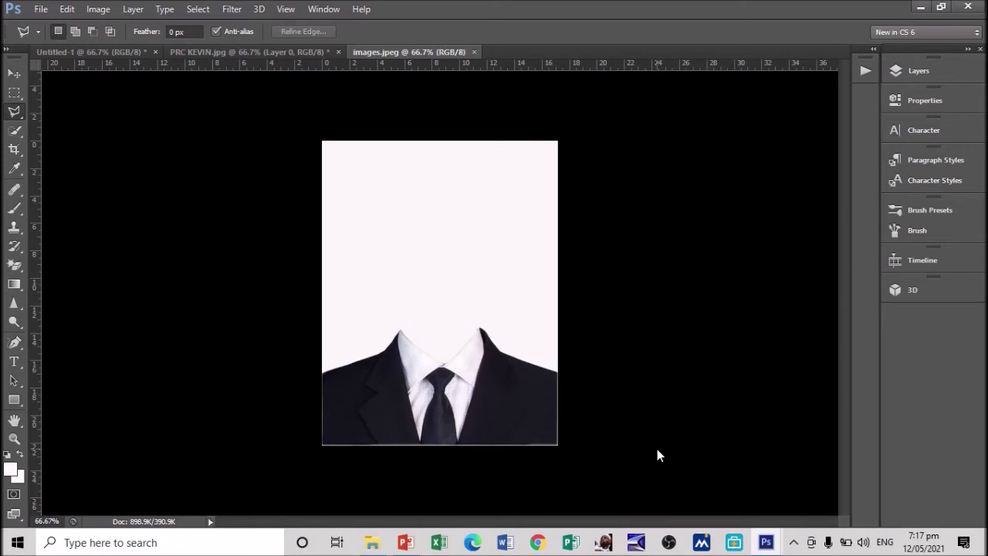
pyautogui.hotkey('ctrl', '1')
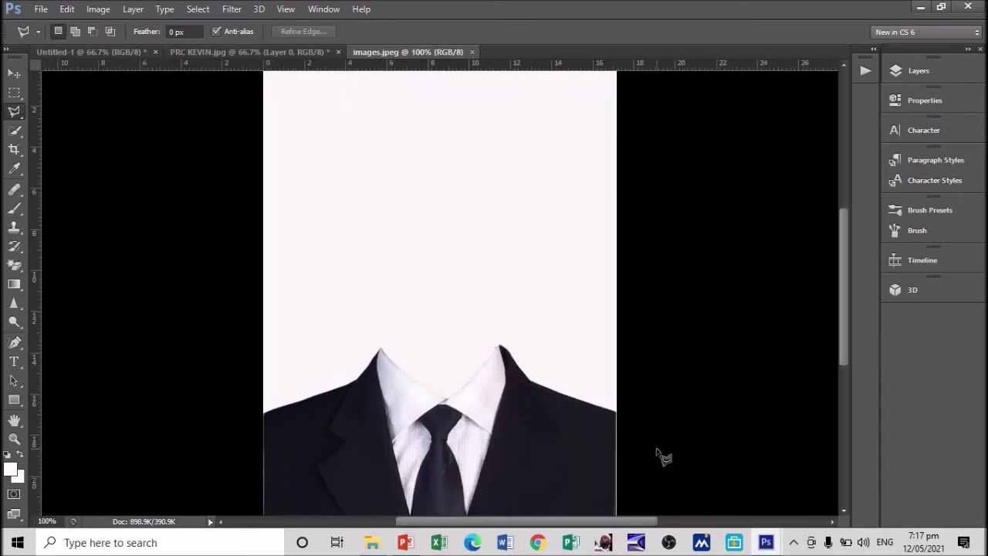
pyautogui.hotkey('ctrl', '-')
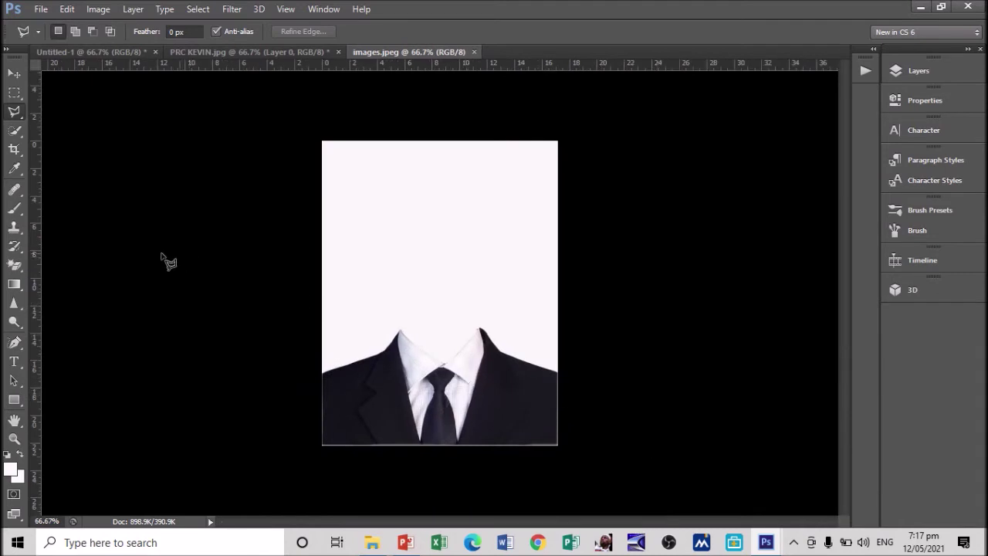
# Erase the white background around the suit in images.jpeg using the Magic Eraser Tool.
pyautogui.click(12, 281)
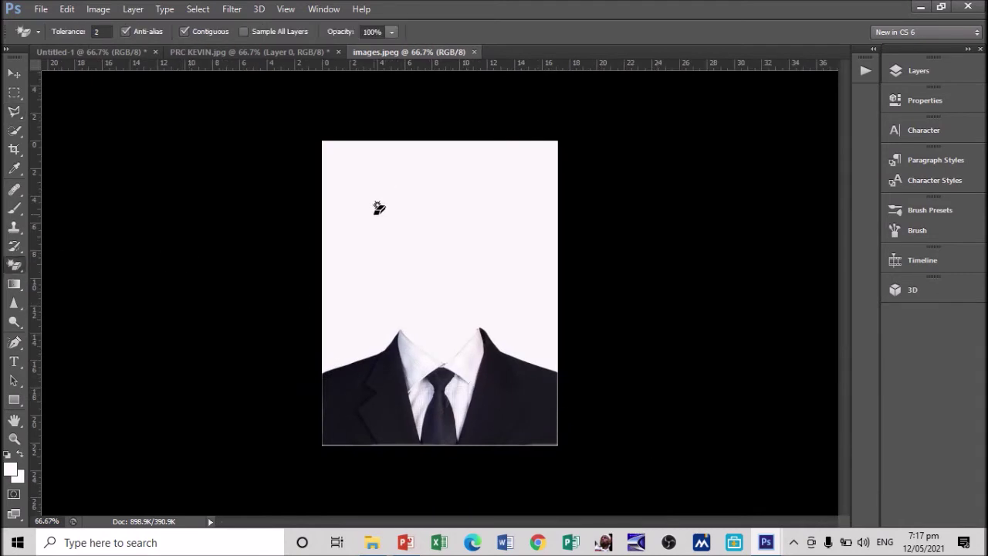
pyautogui.rightClick(15, 270)
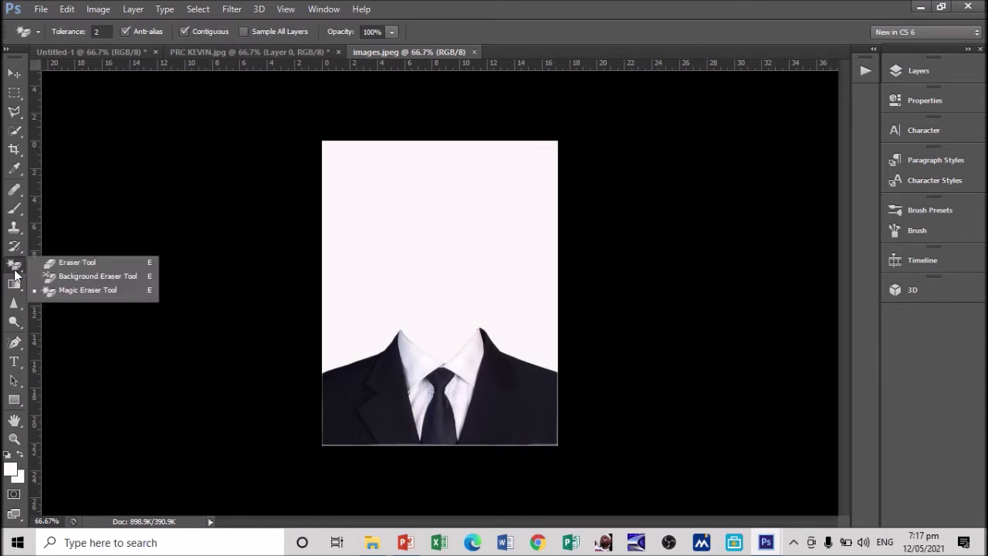
pyautogui.click(68, 291)
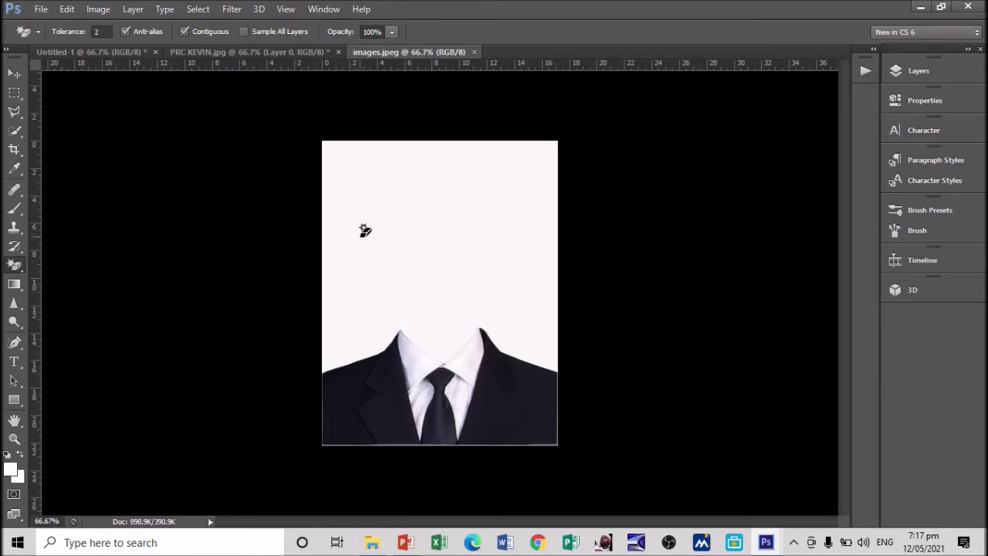
pyautogui.click(360, 228)
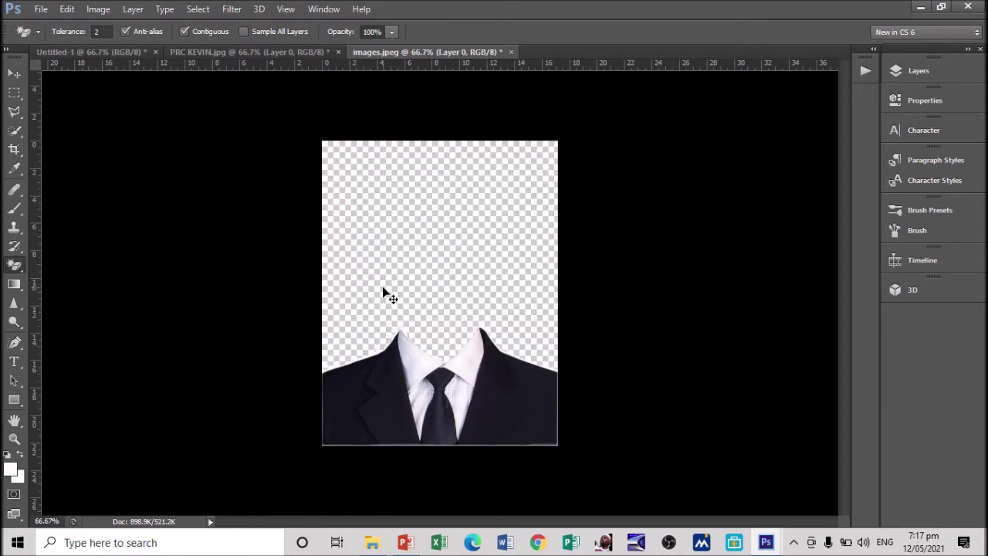
pyautogui.hotkey('ctrl', '+')
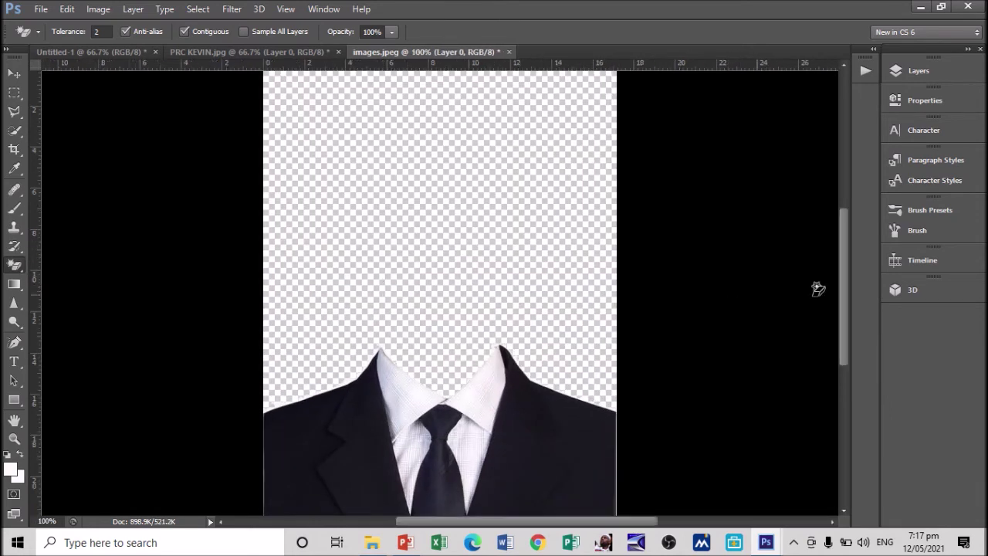
pyautogui.moveTo(850, 306); pyautogui.dragTo(844, 347)
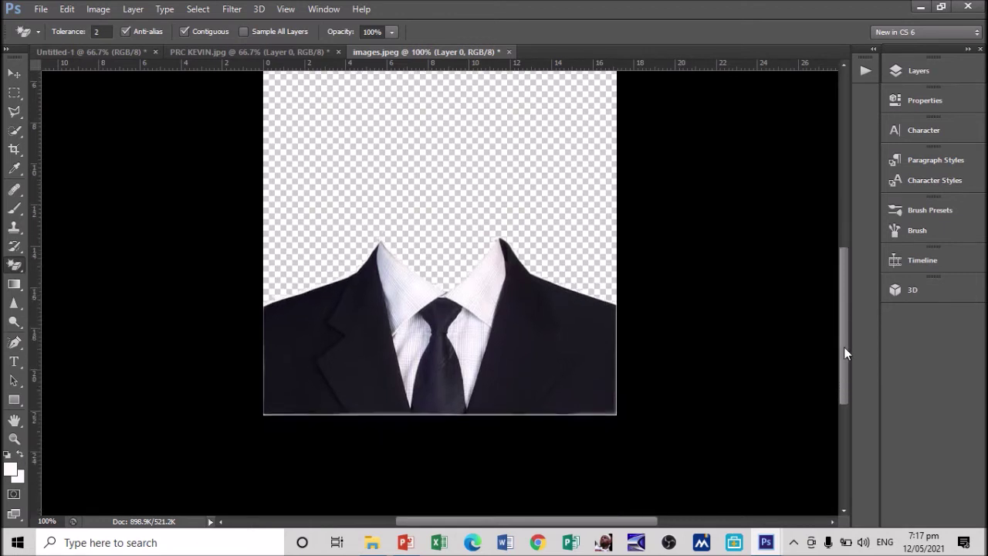
# Crop the suit template to a 1:1 square.
pyautogui.click(14, 149)
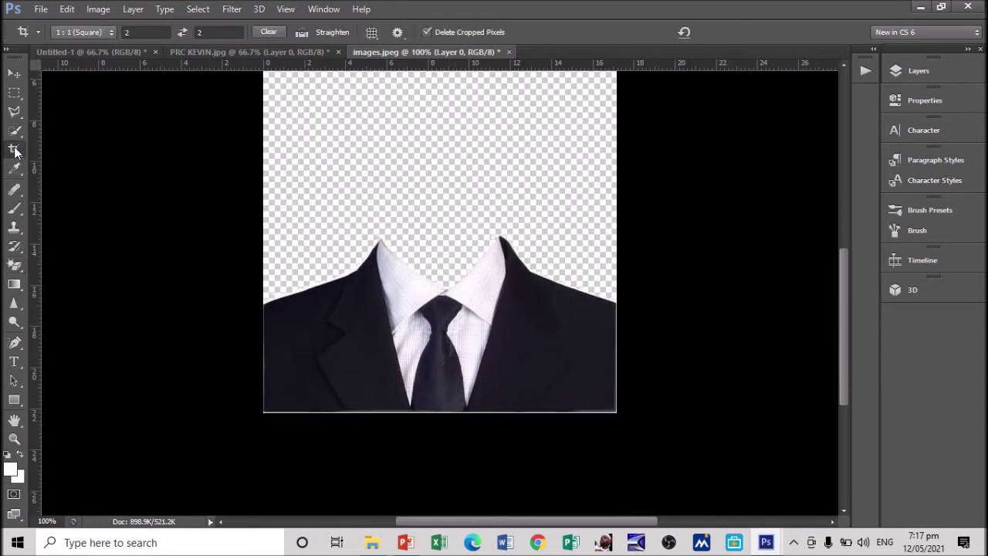
pyautogui.moveTo(843, 333); pyautogui.dragTo(857, 307)
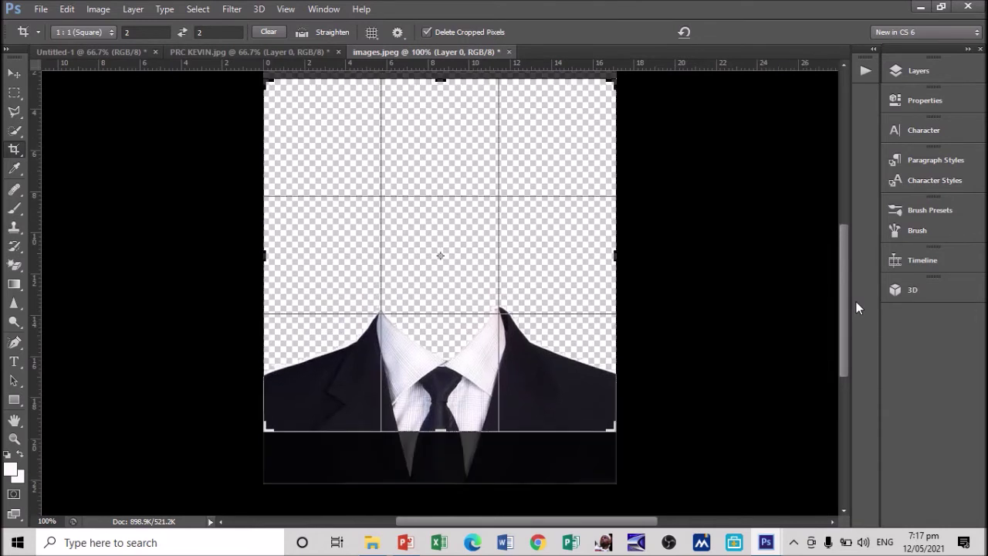
pyautogui.press('Return')
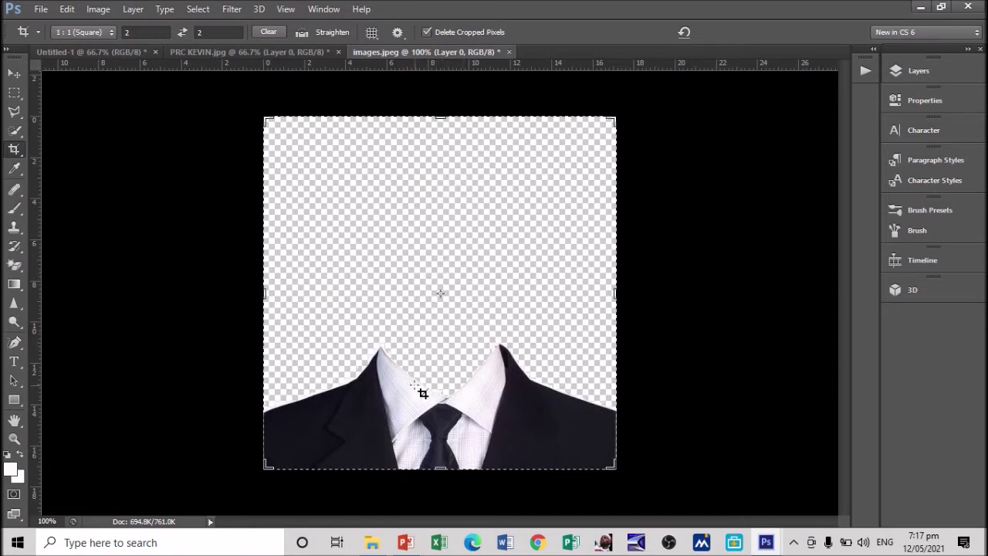
# Cycle through the PRC KEVIN.jpg and Untitled-1 tabs back to images.jpeg.
pyautogui.click(256, 53)
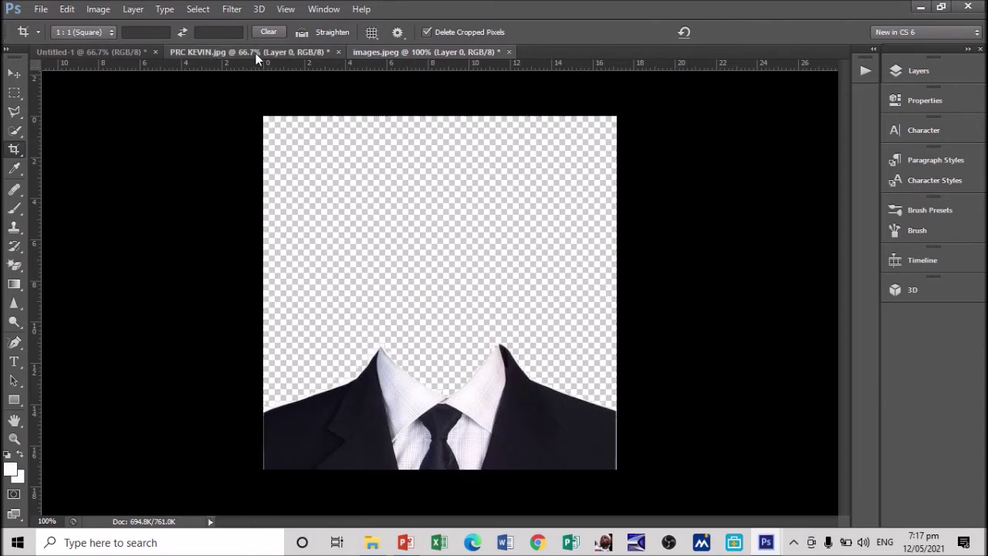
pyautogui.click(109, 53)
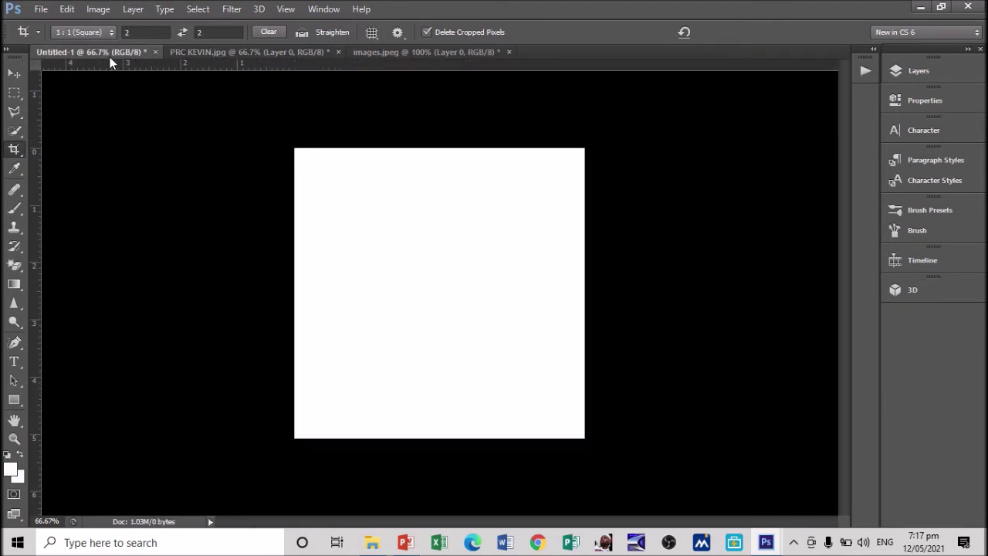
pyautogui.click(376, 50)
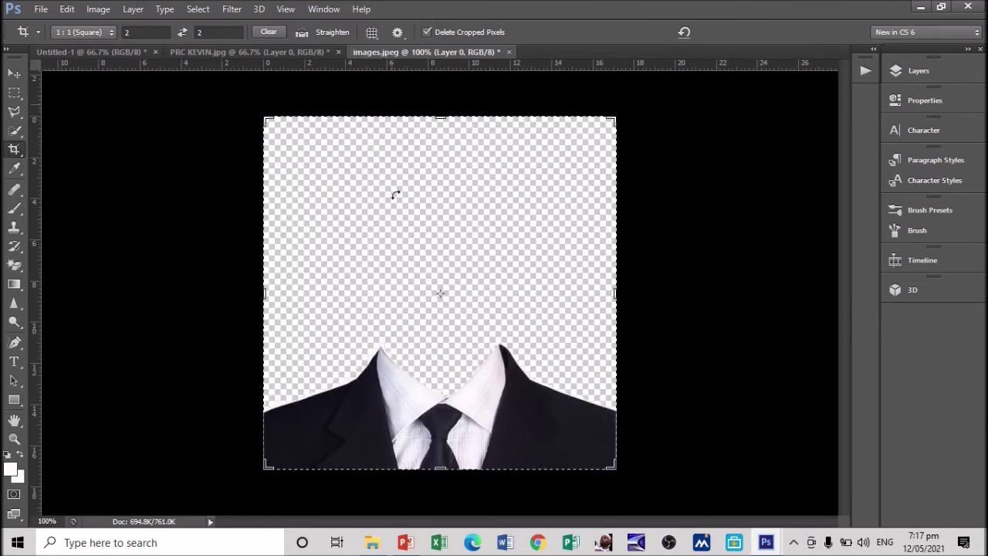
# Select the lower suit area and paste it onto the white Untitled-1 canvas.
pyautogui.click(14, 93)
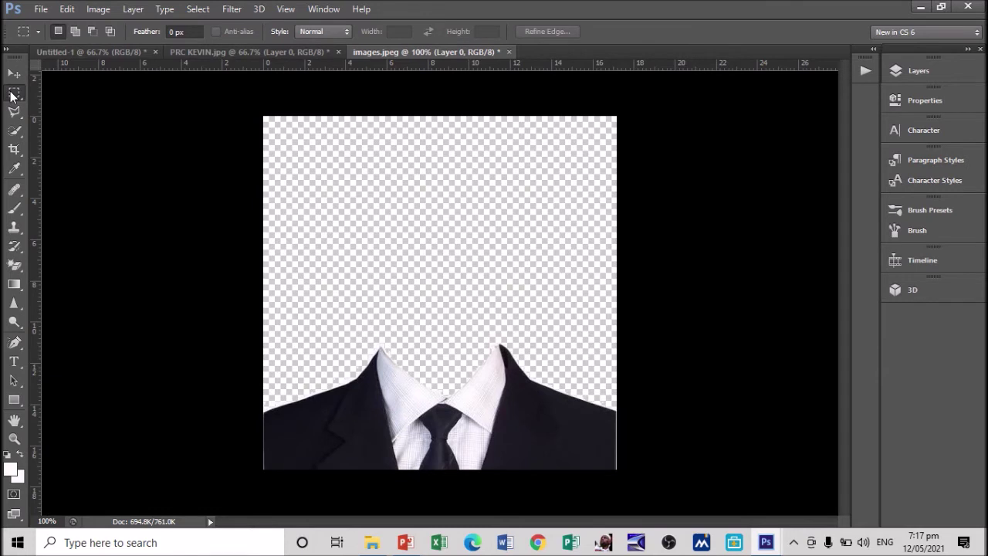
pyautogui.moveTo(258, 324); pyautogui.dragTo(630, 506)
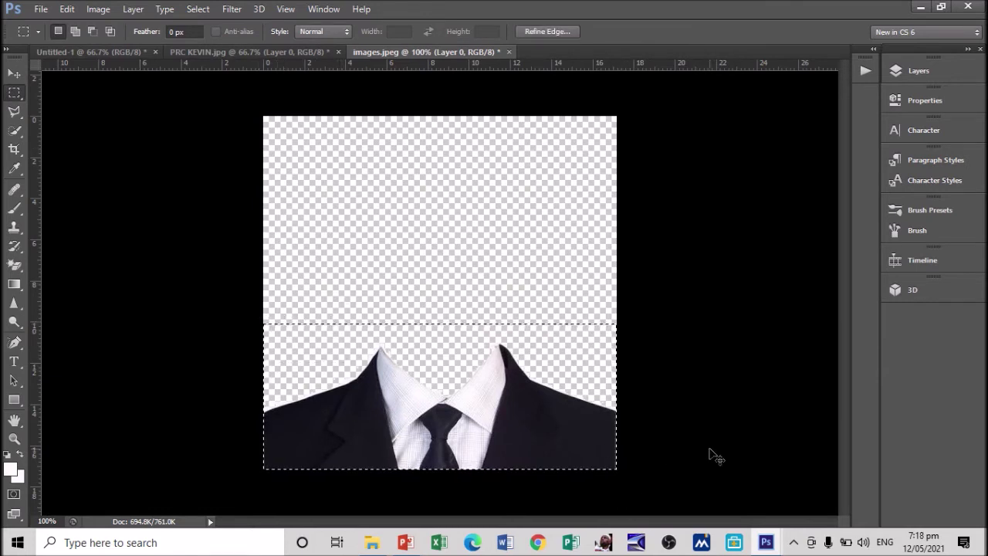
pyautogui.click(103, 52)
pyautogui.hotkey('ctrl', 'v')
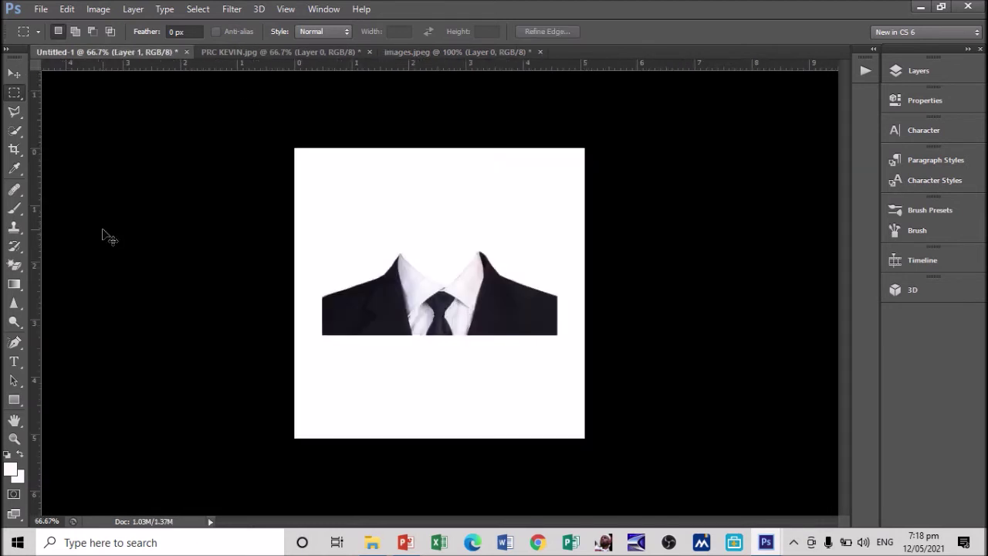
# Move the pasted suit to the canvas bottom and scale it wider and taller.
pyautogui.hotkey('ctrl', 't')
pyautogui.moveTo(460, 295); pyautogui.dragTo(432, 398)
pyautogui.moveTo(530, 353); pyautogui.dragTo(575, 304)
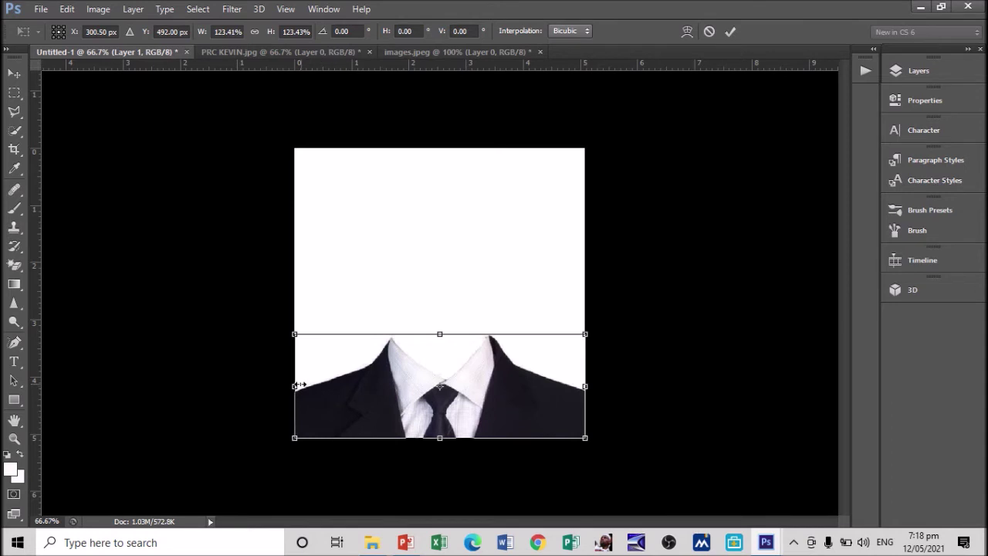
pyautogui.moveTo(295, 386); pyautogui.dragTo(286, 386)
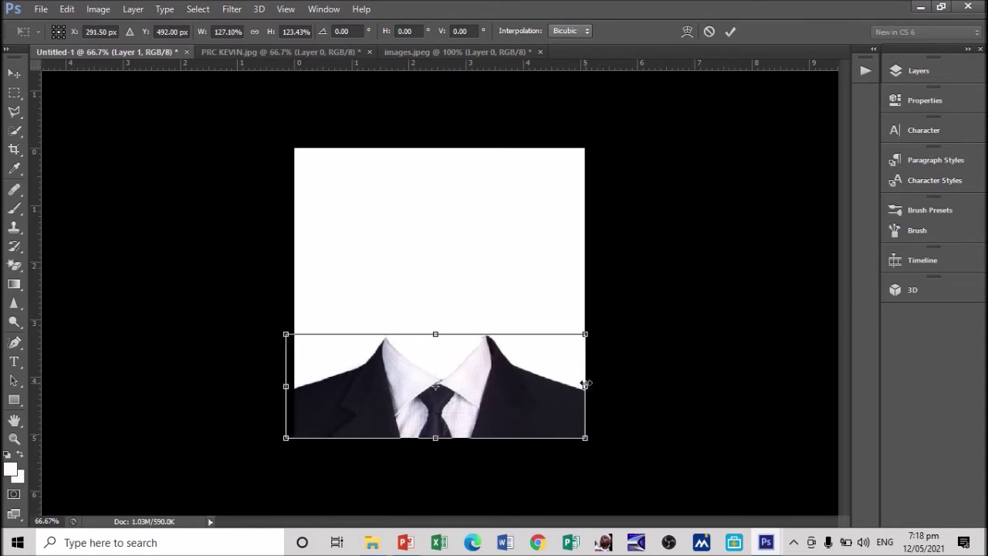
pyautogui.moveTo(585, 384); pyautogui.dragTo(591, 385)
pyautogui.moveTo(440, 333); pyautogui.dragTo(440, 324)
pyautogui.press('Return')
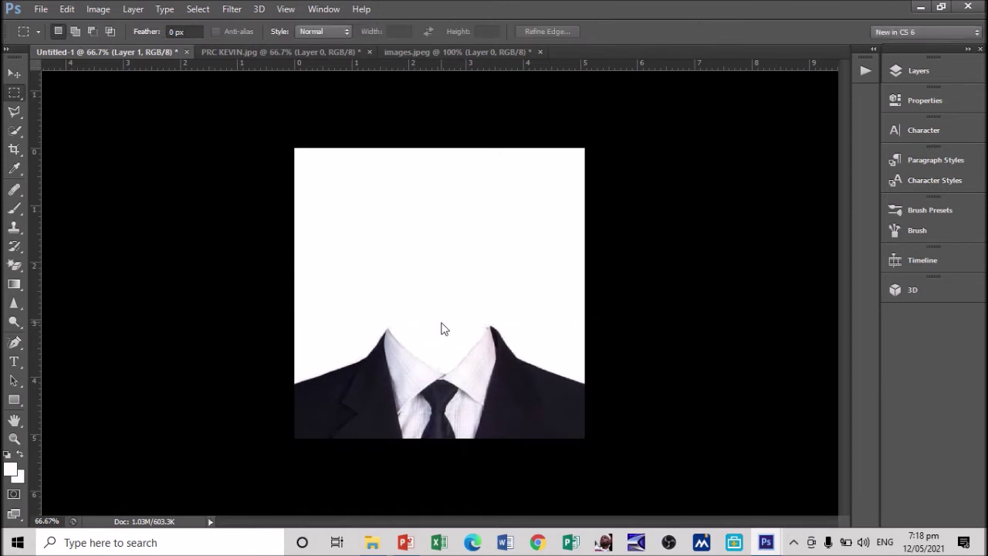
# Marquee the cut-out face in PRC KEVIN.jpg and paste it into Untitled-1 as a new layer.
pyautogui.click(270, 53)
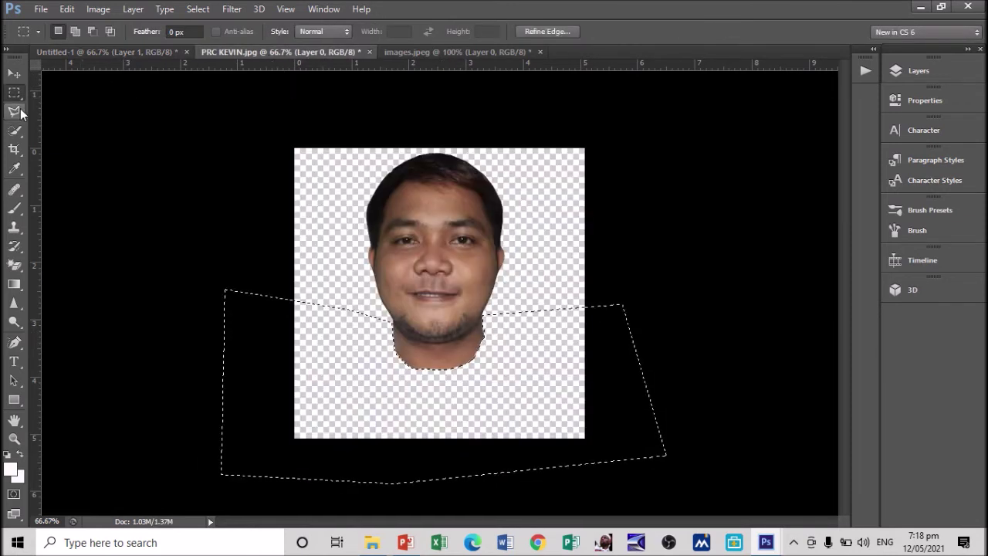
pyautogui.click(352, 155)
pyautogui.moveTo(333, 149); pyautogui.dragTo(537, 373)
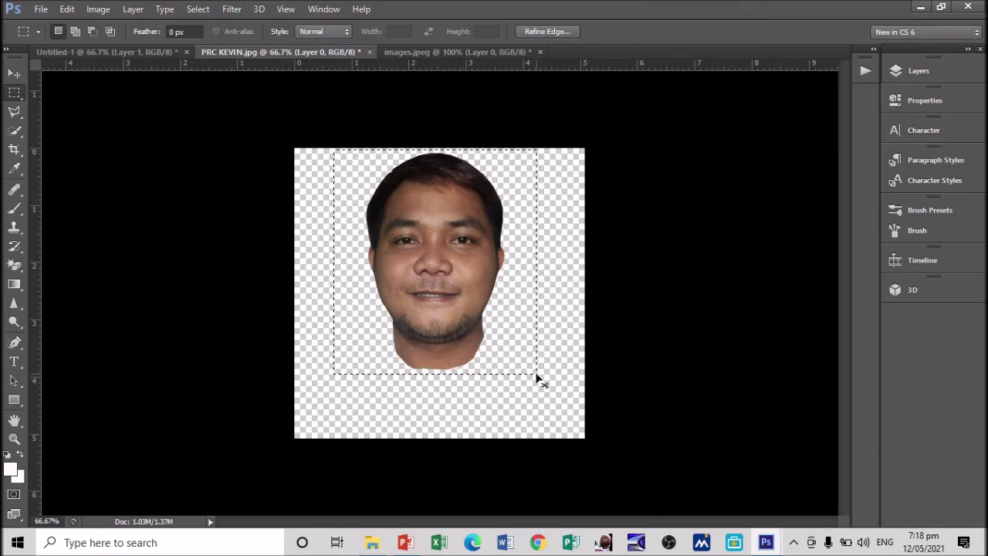
pyautogui.click(108, 49)
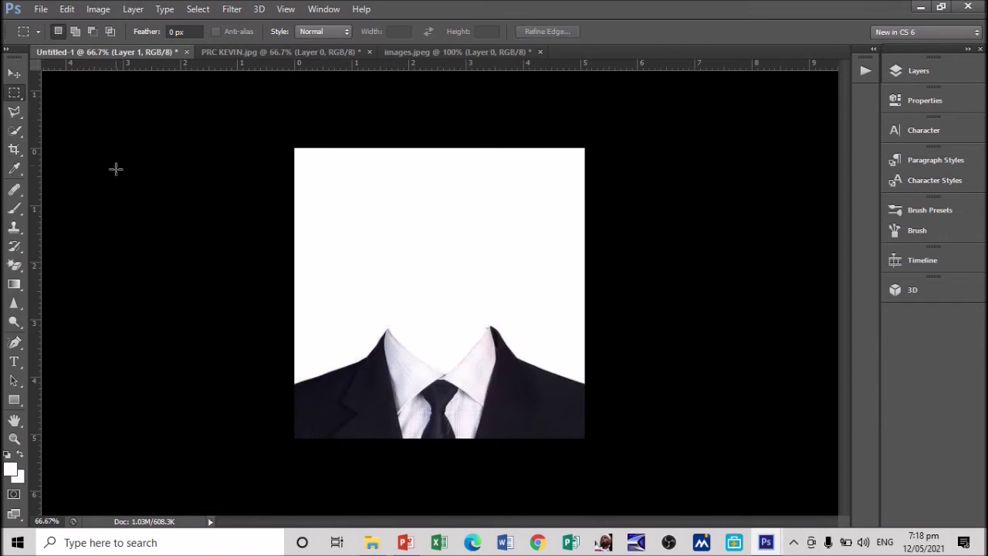
pyautogui.hotkey('ctrl', 'v')
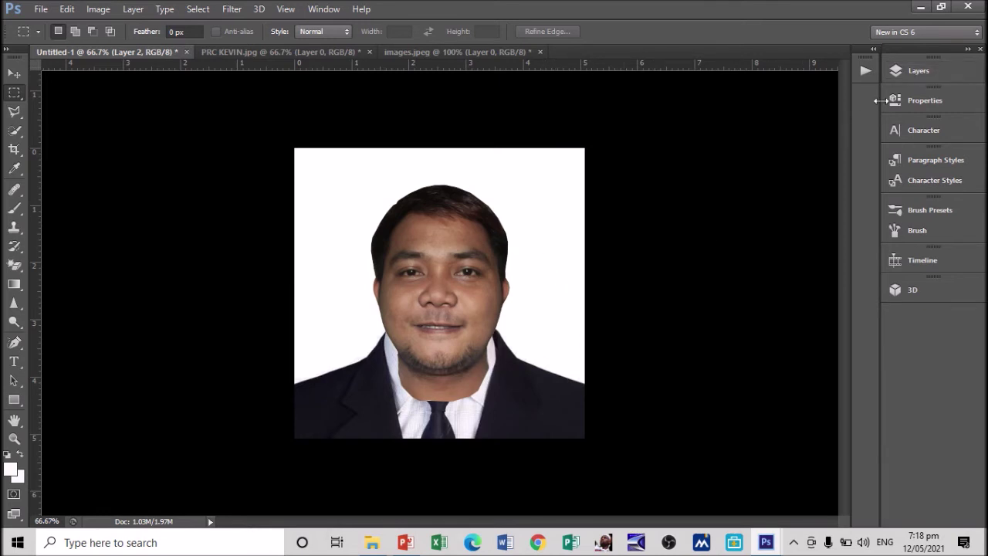
# In the Layers panel, move the face layer (Layer 2) below the suit layer (Layer 1).
pyautogui.click(916, 71)
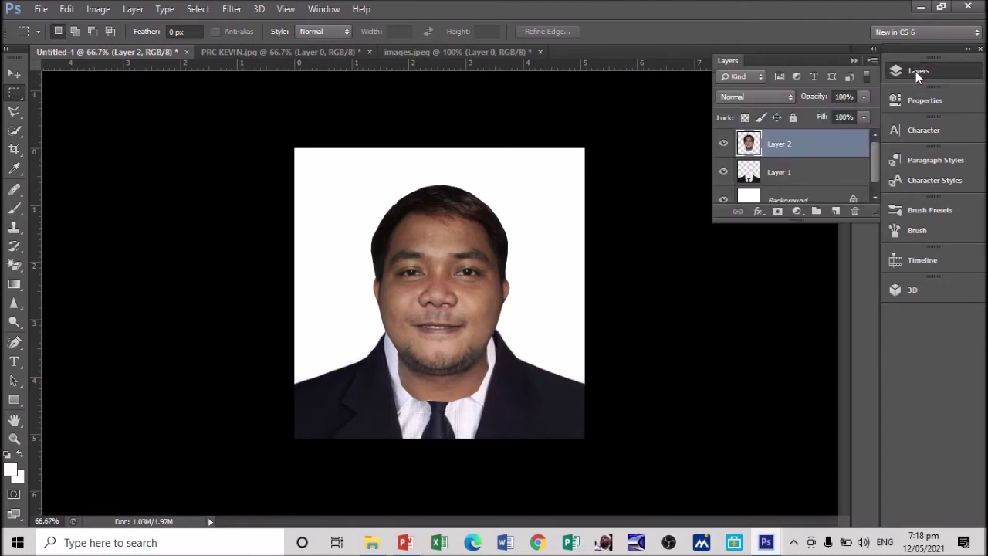
pyautogui.click(778, 173)
pyautogui.click(788, 152)
pyautogui.moveTo(788, 152); pyautogui.dragTo(787, 183)
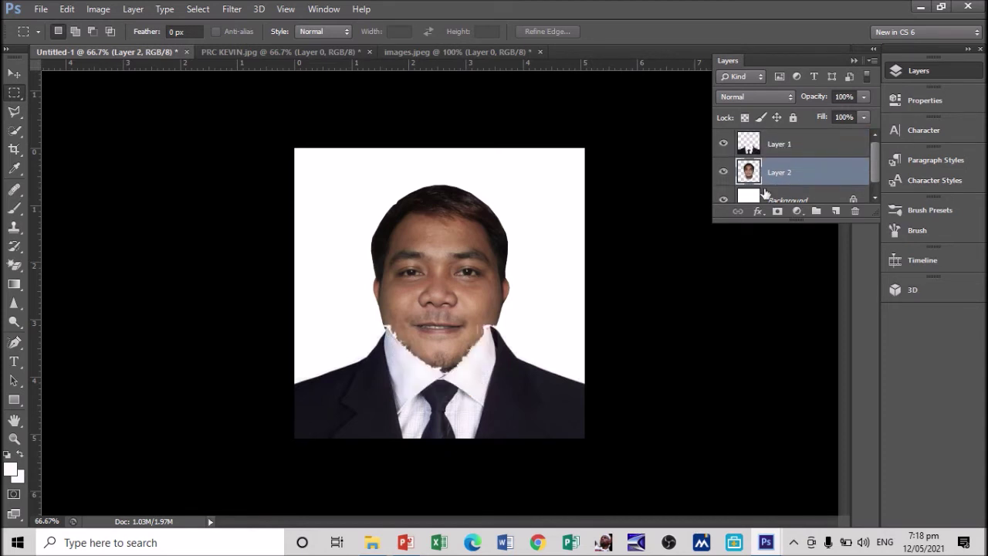
# Raise the face and scale it to about 105% by 96% so it rests on the neckline.
pyautogui.hotkey('ctrl', 't')
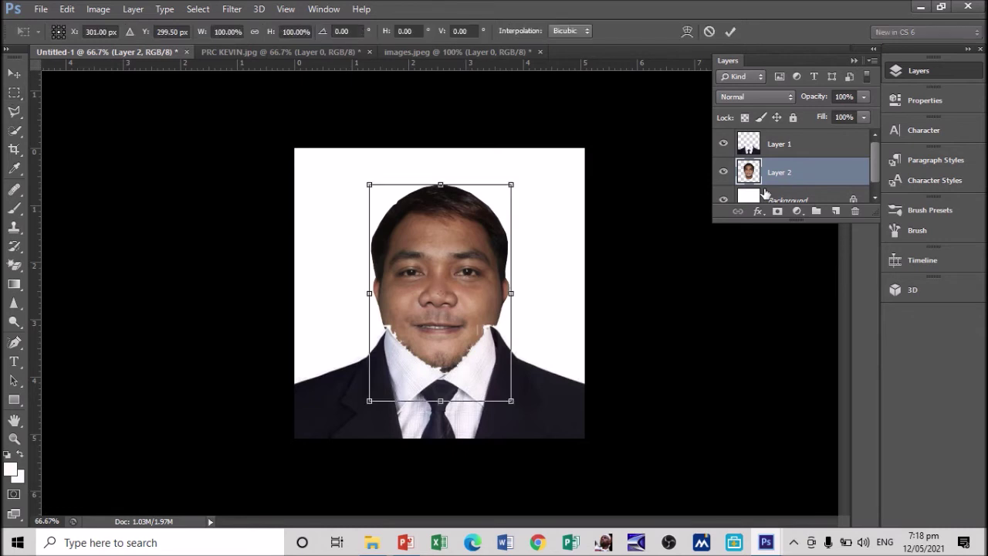
pyautogui.press('Up')
pyautogui.press('Up')
pyautogui.press('Up')
pyautogui.press('Up')
pyautogui.press('Up')
pyautogui.press('Up')
pyautogui.press('Up')
pyautogui.press('Up')
pyautogui.press('Up')
pyautogui.press('Up')
pyautogui.press('Up')
pyautogui.press('Up')
pyautogui.press('Up')
pyautogui.press('Up')
pyautogui.press('Up')
pyautogui.press('Up')
pyautogui.press('Up')
pyautogui.press('Up')
pyautogui.press('Up')
pyautogui.press('Up')
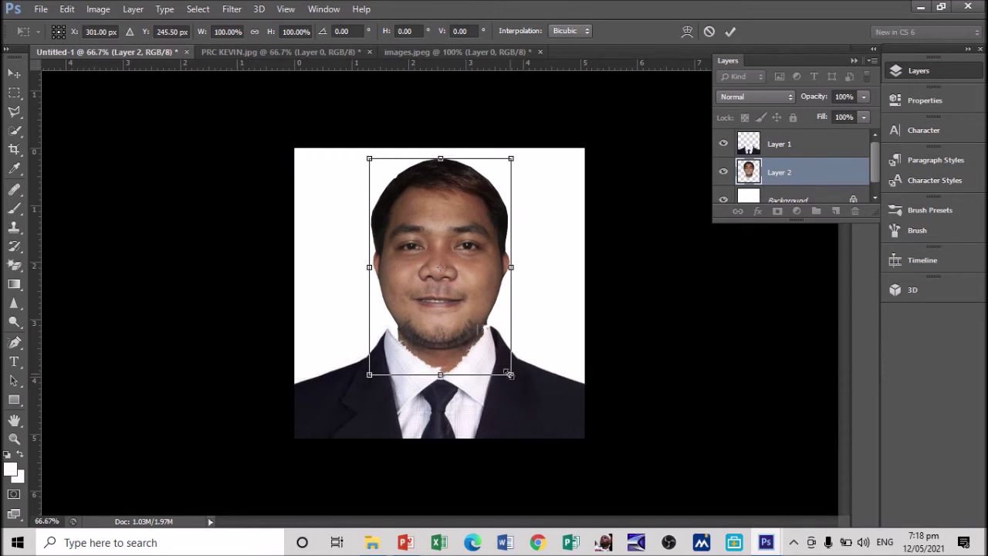
pyautogui.moveTo(507, 372); pyautogui.dragTo(505, 364)
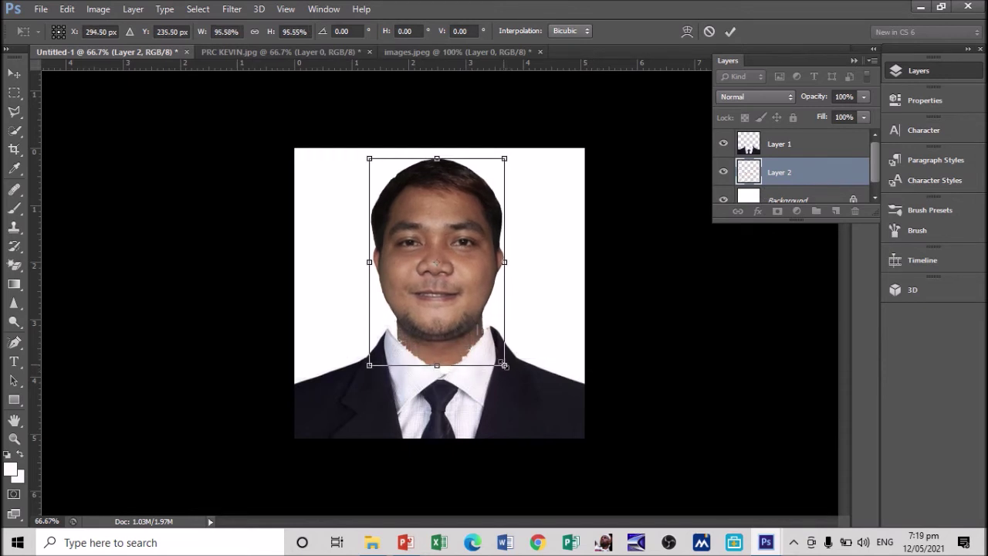
pyautogui.rightClick(363, 266)
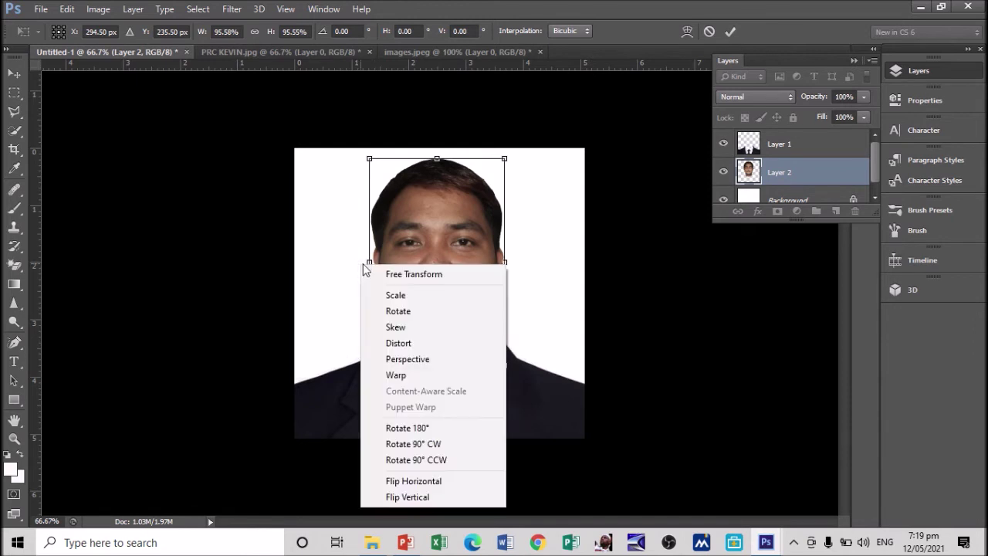
pyautogui.click(367, 260)
pyautogui.moveTo(366, 261); pyautogui.dragTo(358, 261)
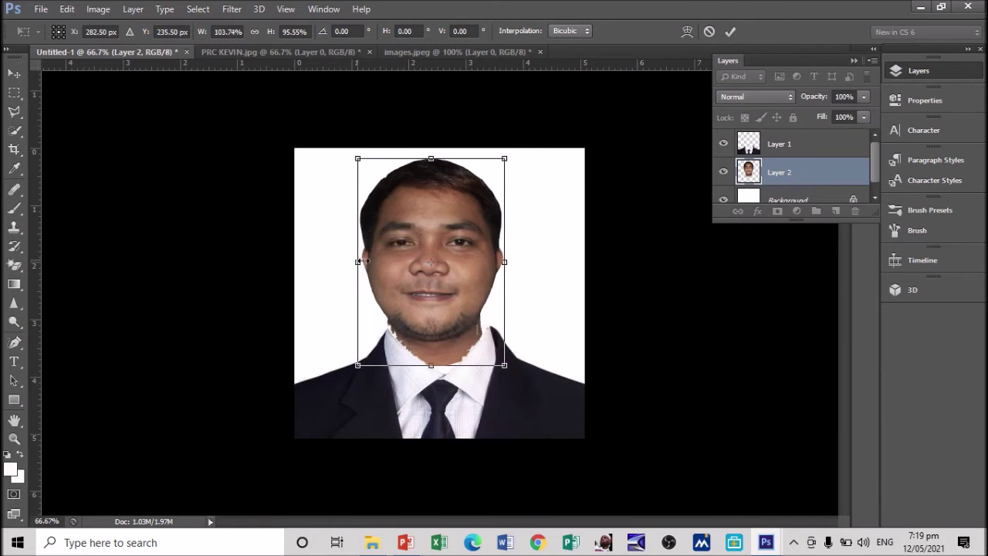
pyautogui.moveTo(505, 261); pyautogui.dragTo(514, 261)
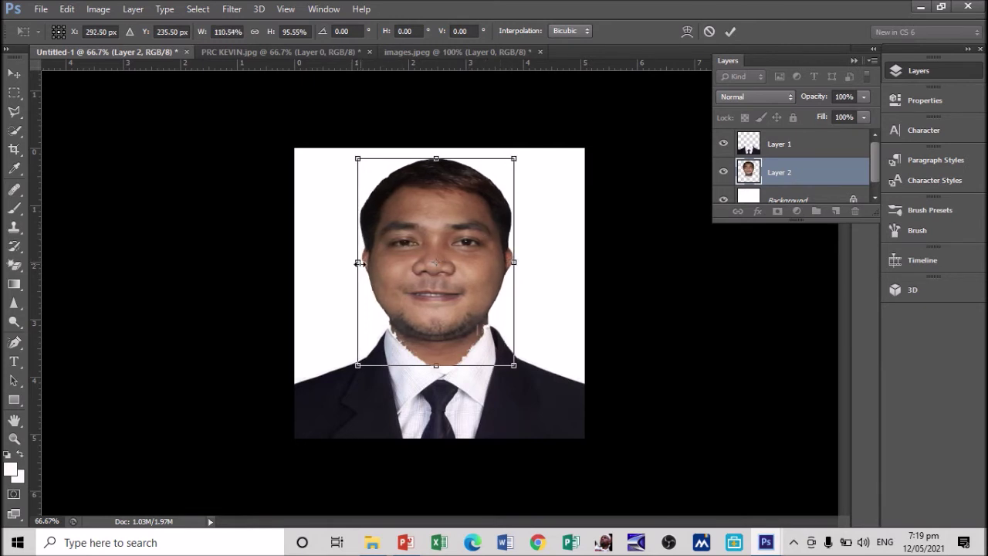
pyautogui.moveTo(359, 262); pyautogui.dragTo(366, 264)
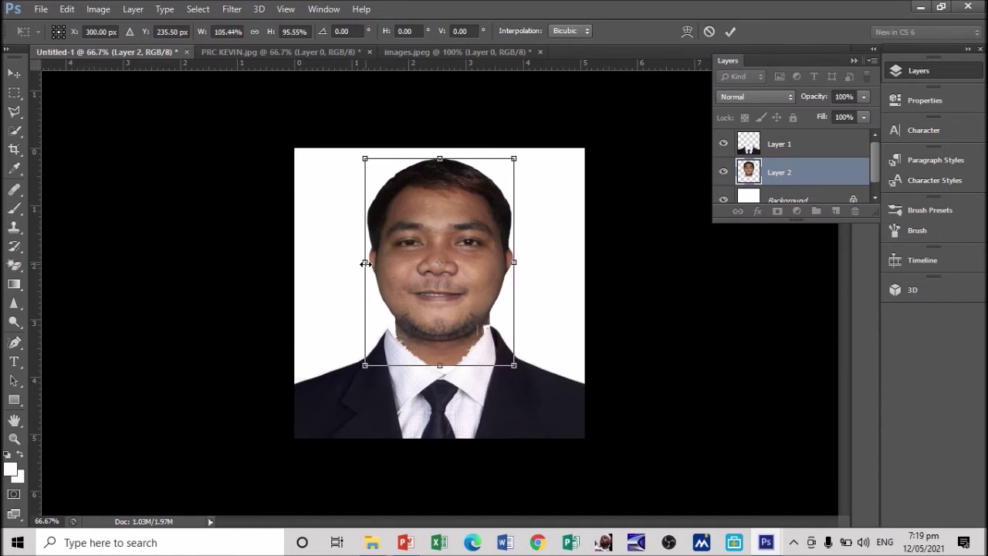
pyautogui.press('Return')
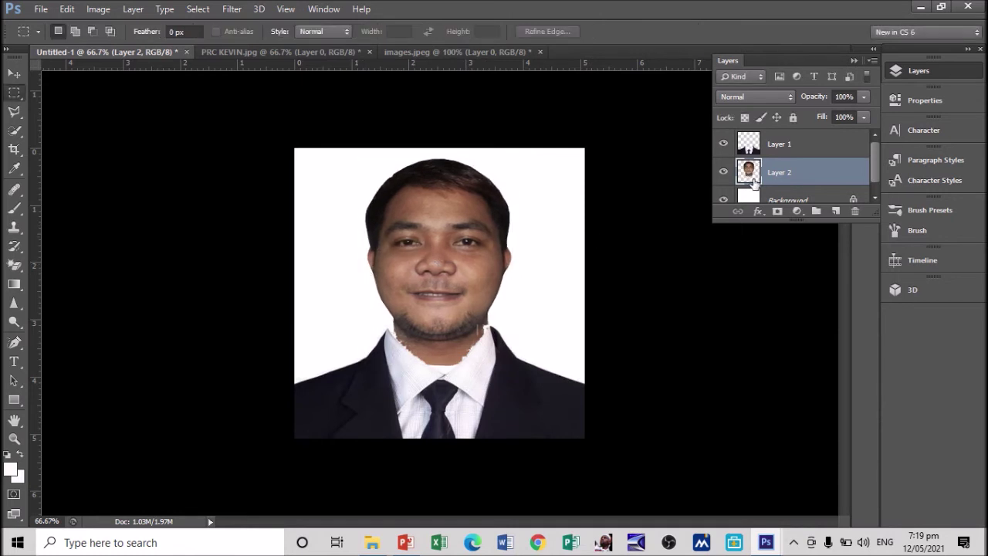
# Narrow the suit layer (Layer 1) to about 95% width from both sides and nudge it slightly right.
pyautogui.click(781, 144)
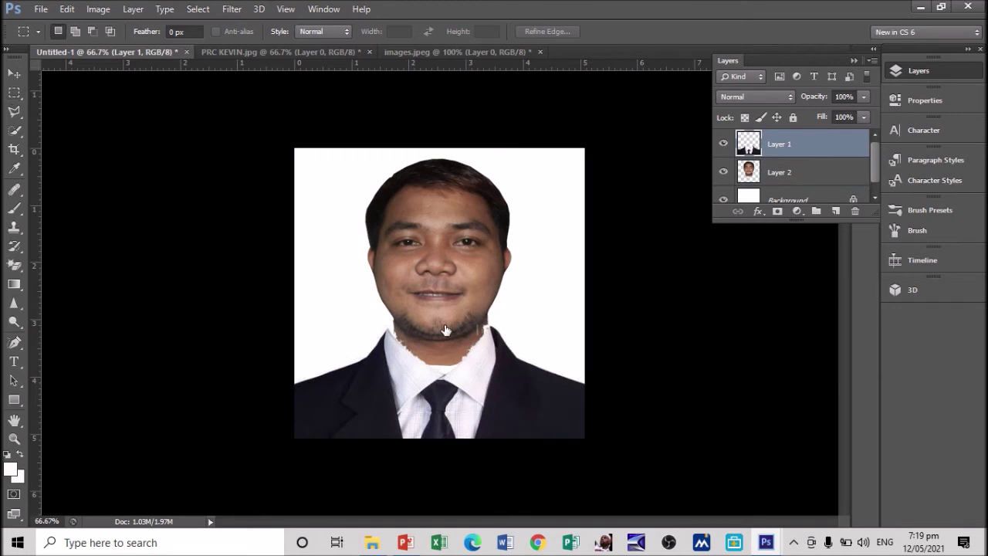
pyautogui.hotkey('ctrl', 't')
pyautogui.moveTo(285, 383); pyautogui.dragTo(292, 383)
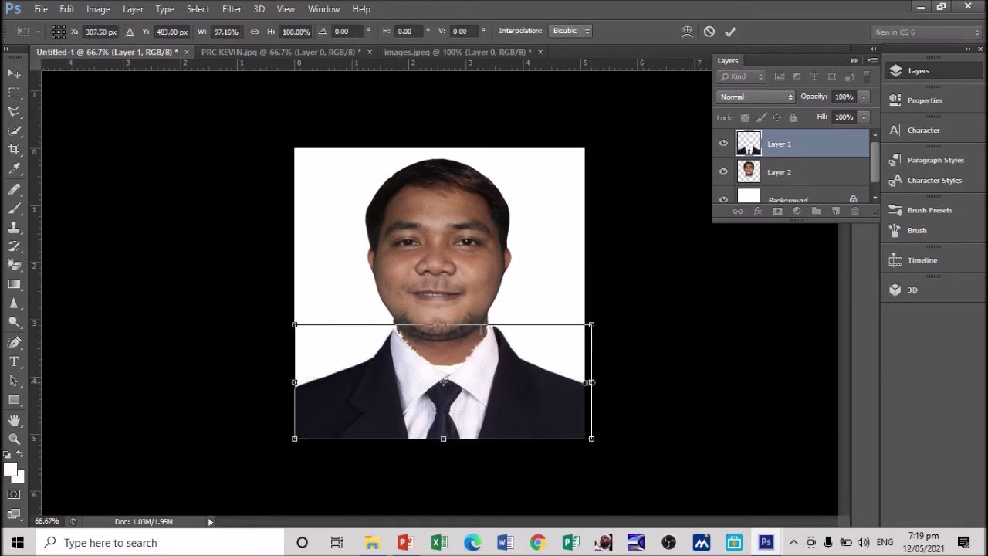
pyautogui.moveTo(589, 382); pyautogui.dragTo(584, 382)
pyautogui.press('Right')
pyautogui.press('Right')
# Apply the suit change, then narrow the face to about 96% width and centre it above the collar.
pyautogui.press('Return')
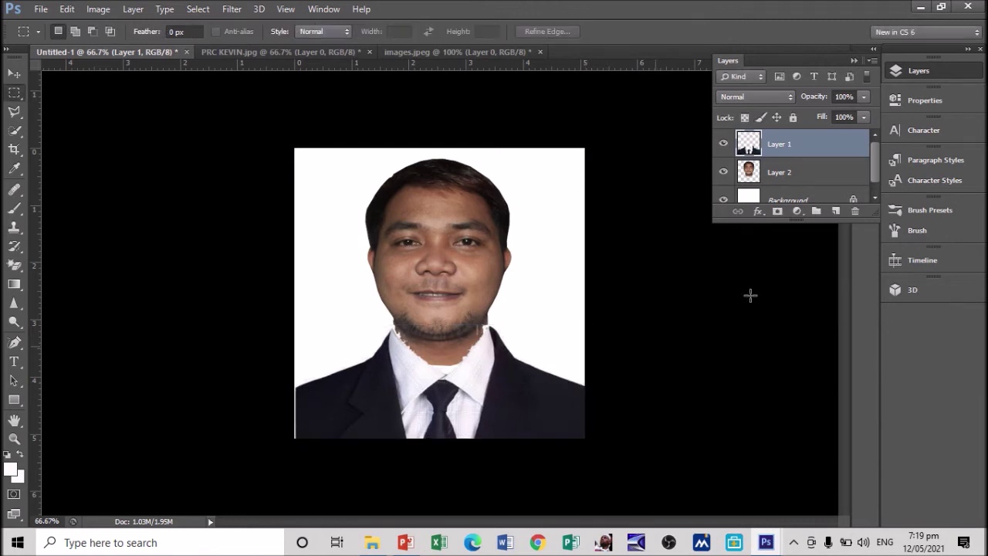
pyautogui.click(778, 175)
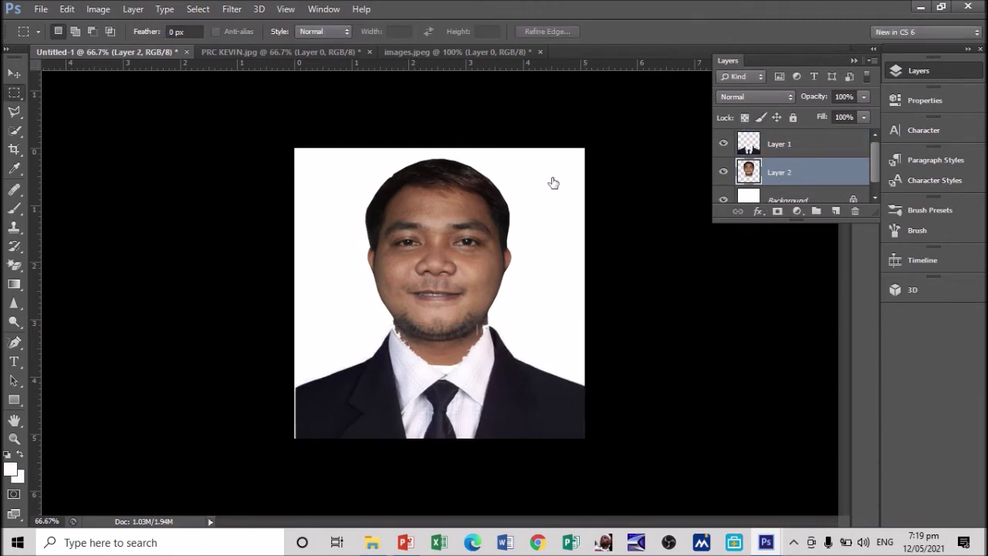
pyautogui.hotkey('ctrl', 't')
pyautogui.moveTo(508, 262); pyautogui.dragTo(503, 263)
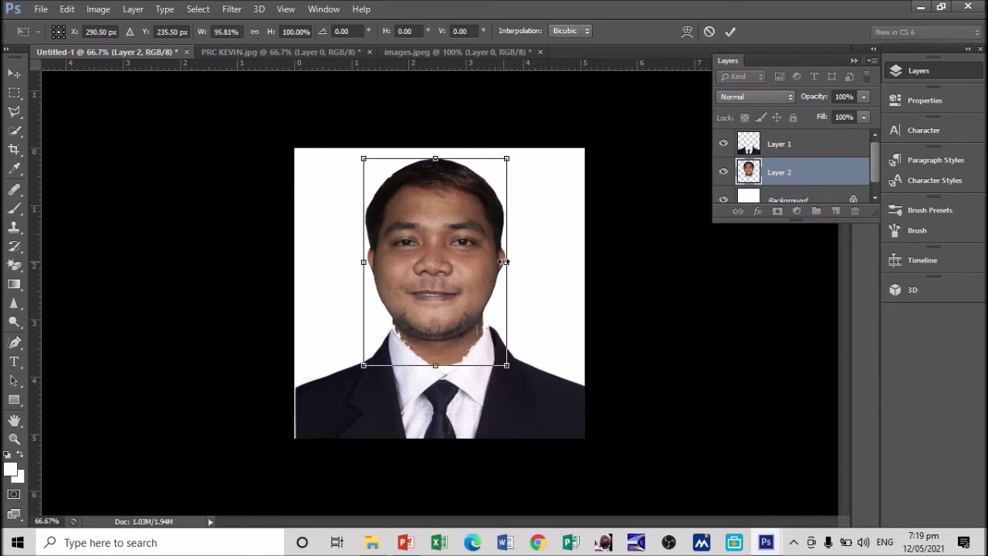
pyautogui.press('Right')
pyautogui.press('Right')
pyautogui.press('Right')
pyautogui.press('Up')
pyautogui.press('Up')
pyautogui.press('Up')
pyautogui.press('Up')
pyautogui.press('Up')
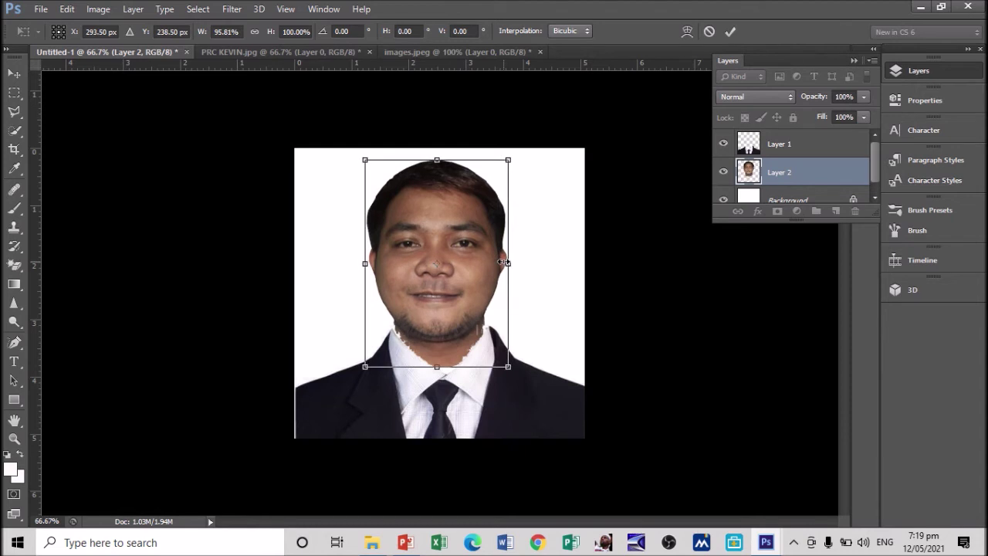
pyautogui.press('Right')
pyautogui.press('Right')
pyautogui.press('Down')
pyautogui.press('Down')
pyautogui.press('Left')
pyautogui.press('Left')
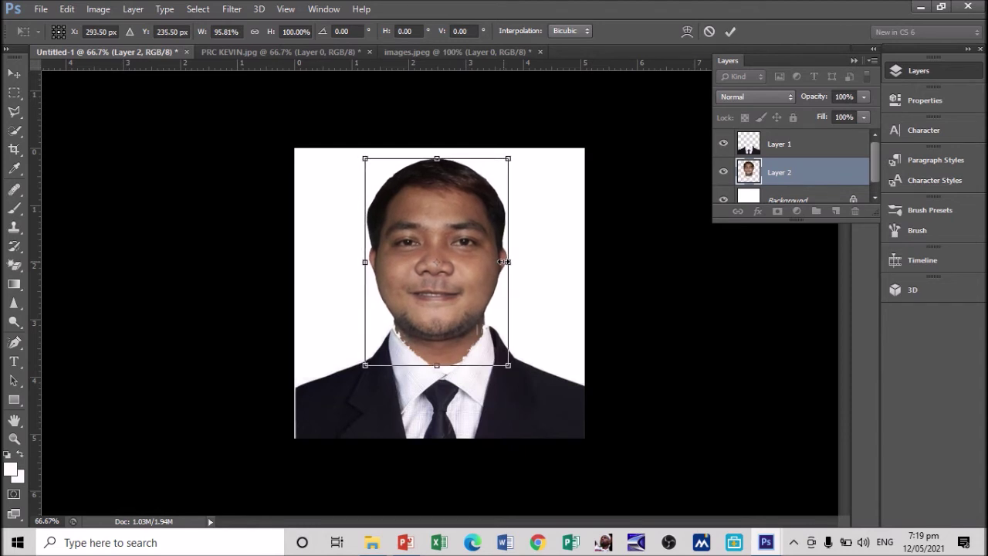
pyautogui.press('Return')
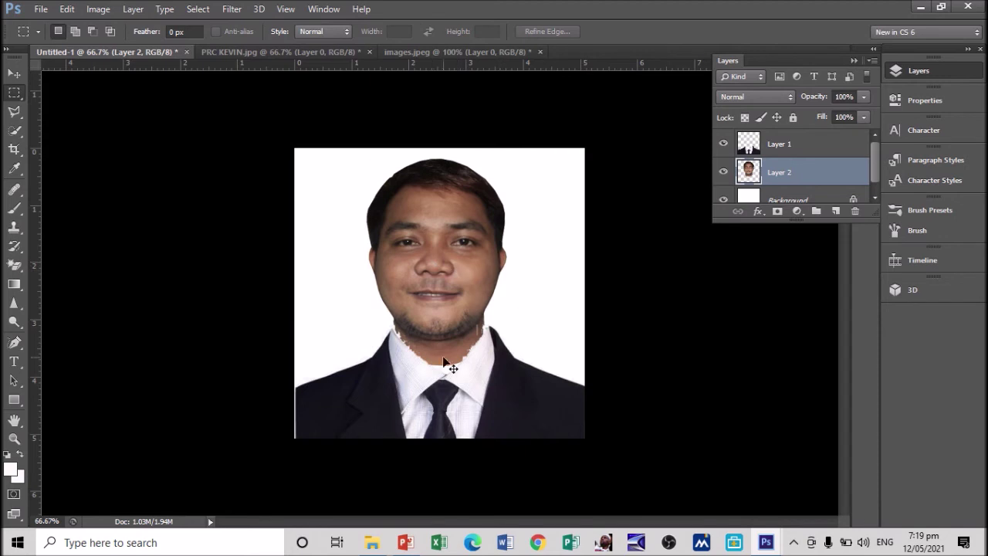
# Leave the face untransformed and select the suit layer, Layer 1.
pyautogui.hotkey('ctrl', 't')
pyautogui.press('Escape')
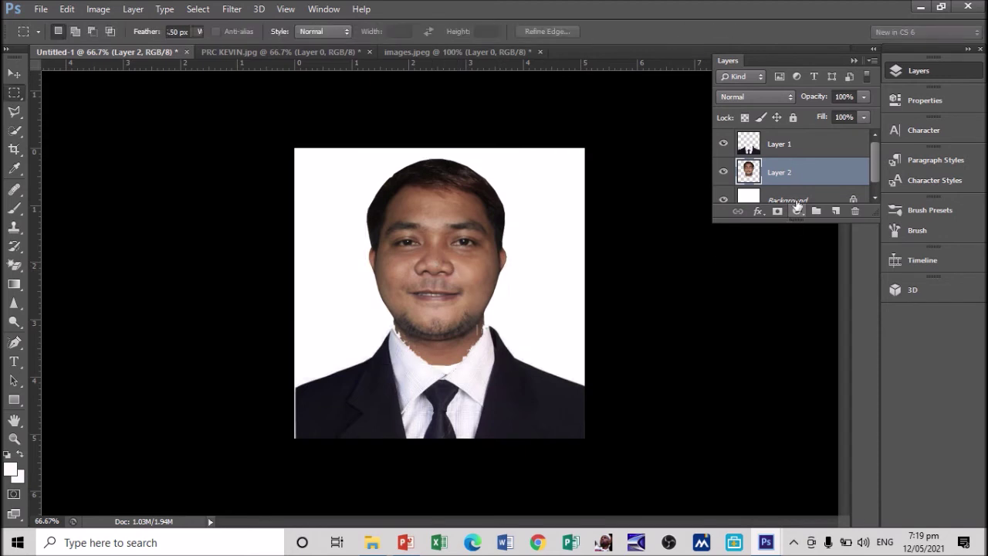
pyautogui.click(792, 156)
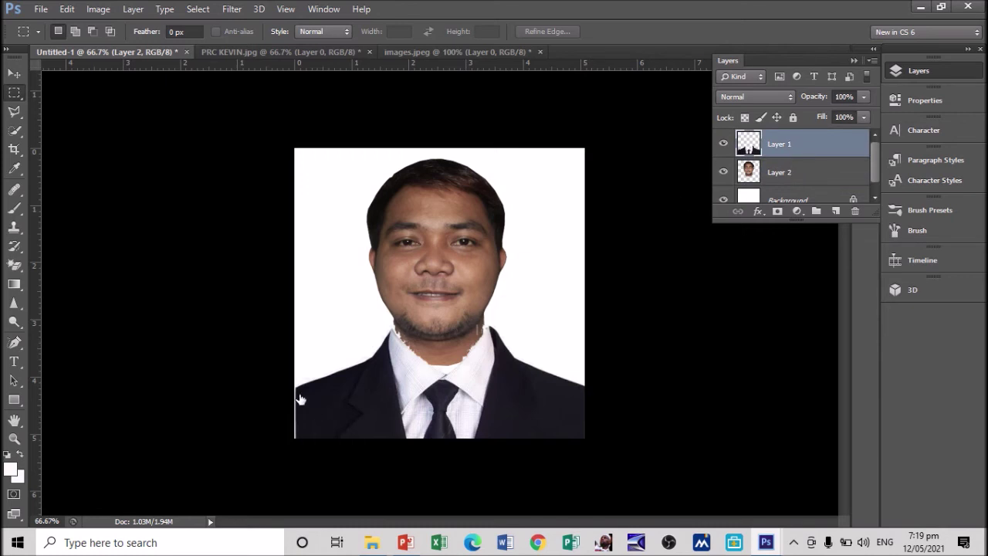
# Cancel the Layer Style dialog and widen the suit layer to about 103% from its left edge.
pyautogui.press('h')
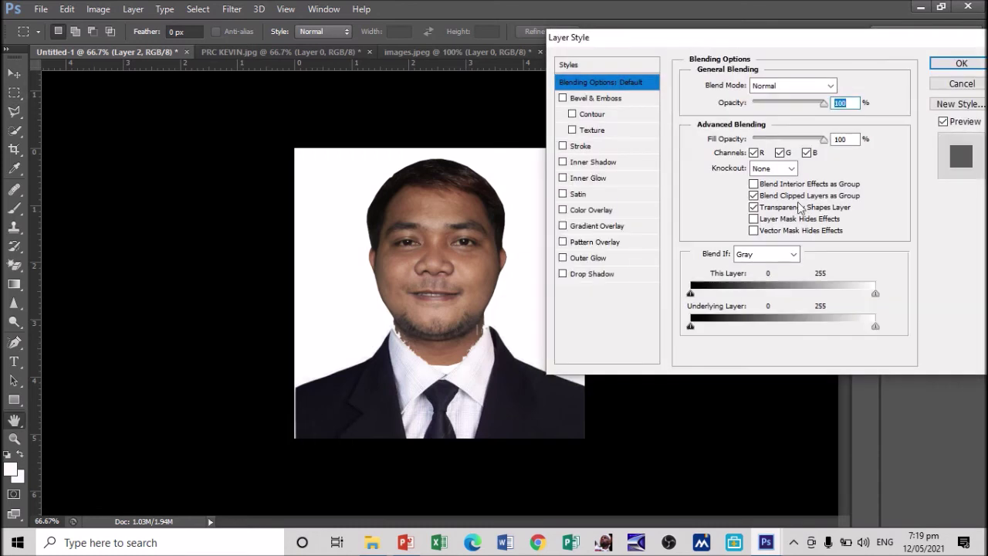
pyautogui.click(960, 84)
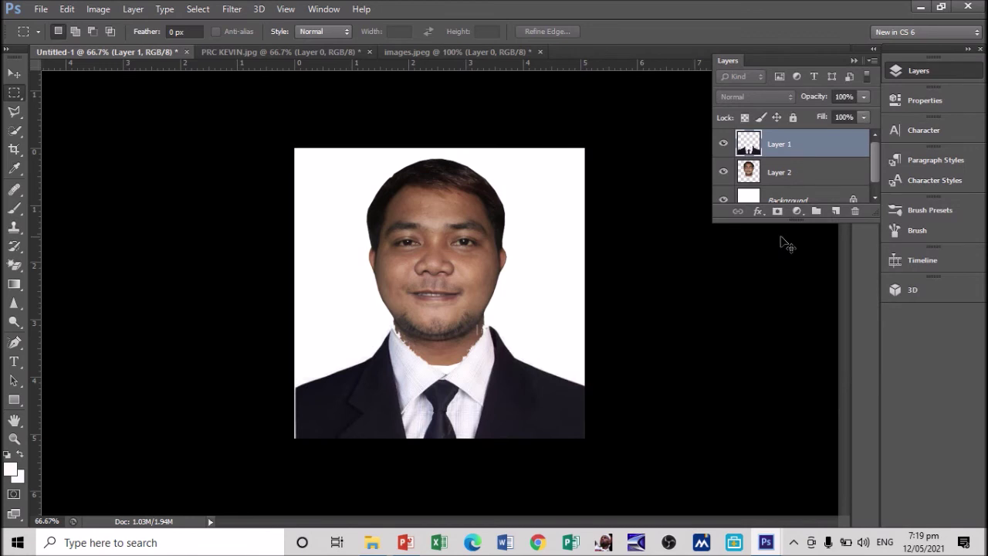
pyautogui.hotkey('ctrl', 't')
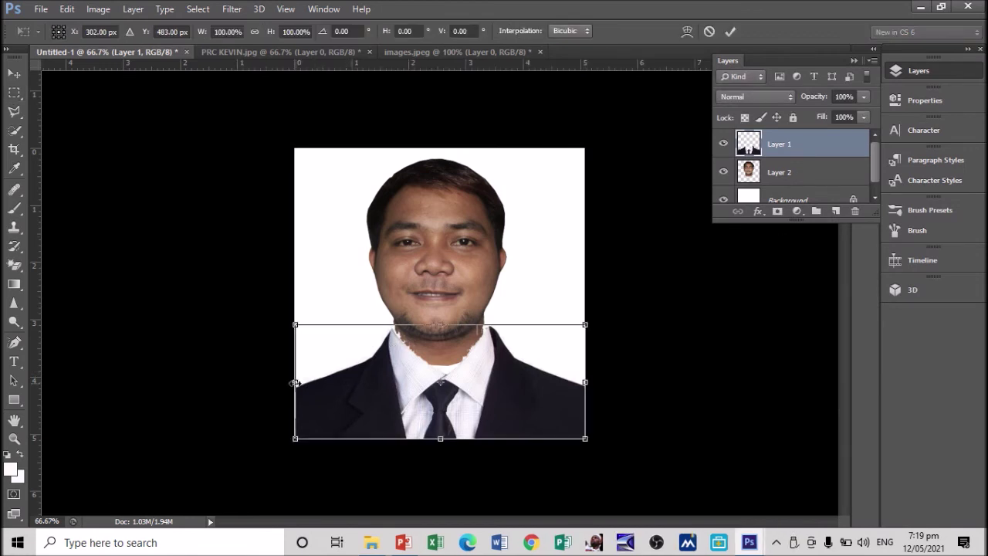
pyautogui.moveTo(295, 382); pyautogui.dragTo(284, 381)
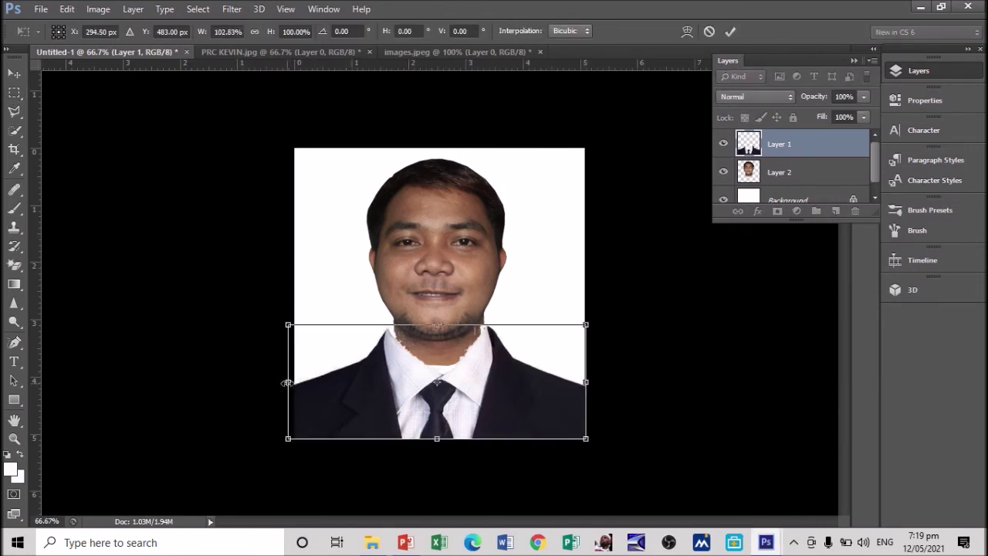
pyautogui.press('Return')
pyautogui.press('m')
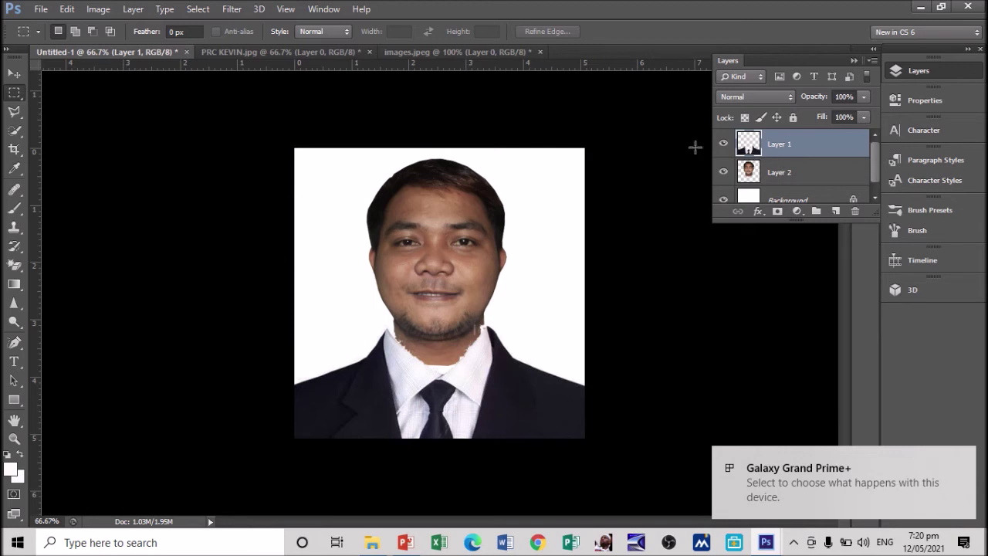
pyautogui.click(12, 114)
# Use the Polygonal Lasso to outline the neck area between the chin and the shirt collar.
pyautogui.rightClick(12, 117)
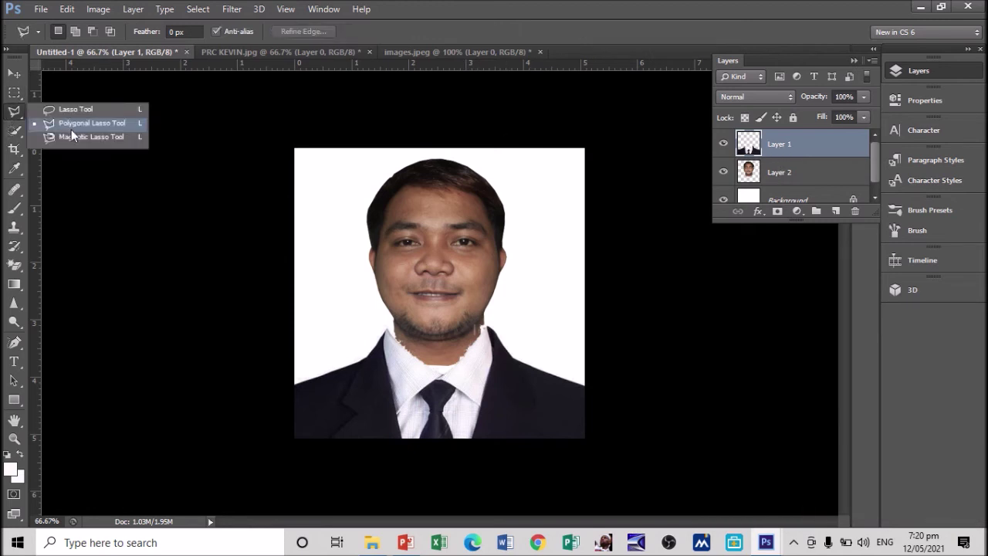
pyautogui.click(71, 129)
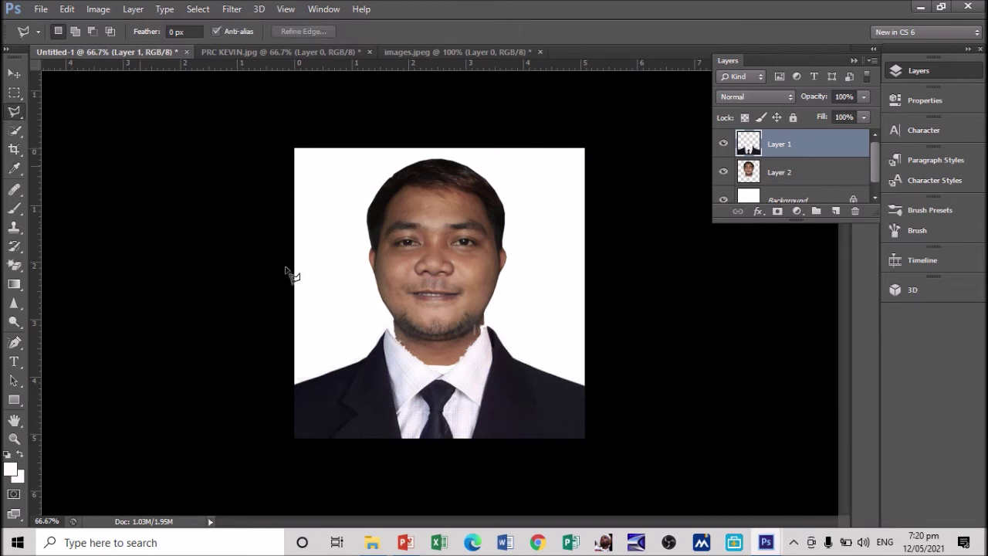
pyautogui.click(386, 329)
pyautogui.click(428, 367)
pyautogui.click(466, 357)
pyautogui.click(483, 338)
pyautogui.click(488, 322)
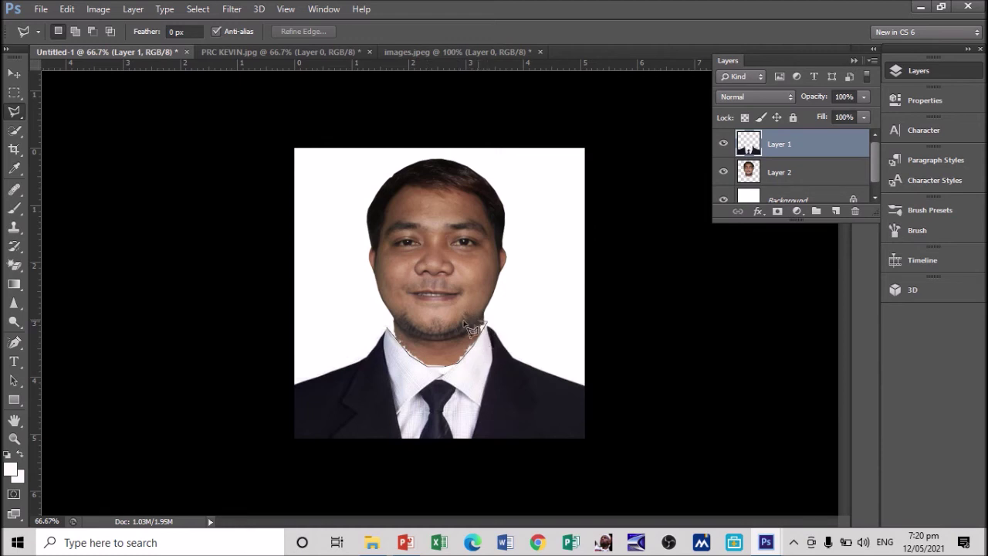
pyautogui.click(396, 335)
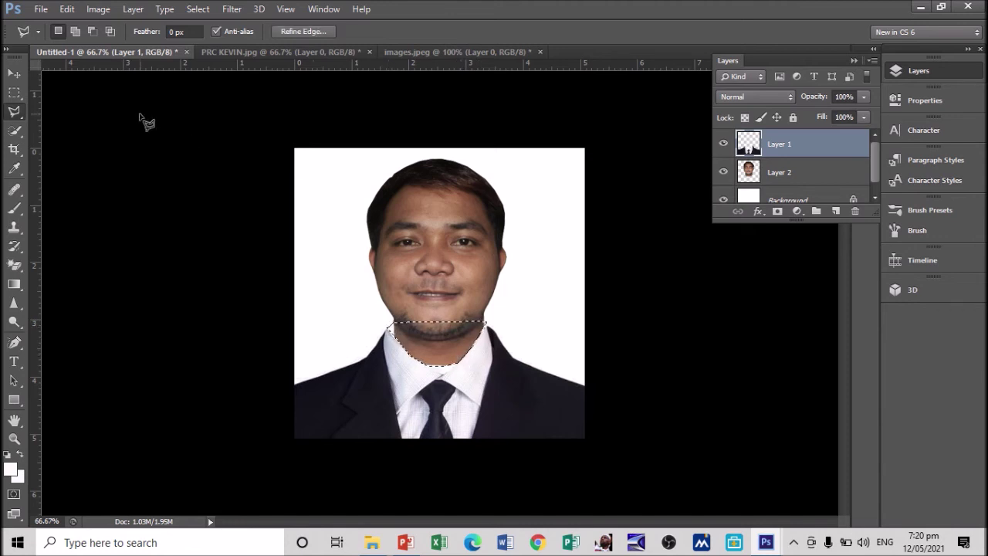
pyautogui.click(14, 73)
pyautogui.click(759, 173)
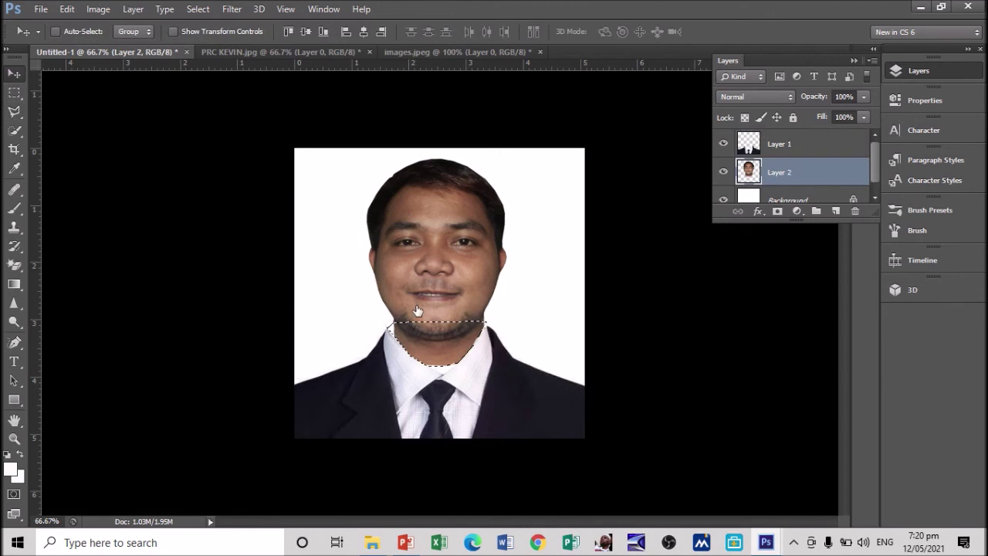
# Drop the chin-area transform and clear the chin selection.
pyautogui.hotkey('ctrl', 't')
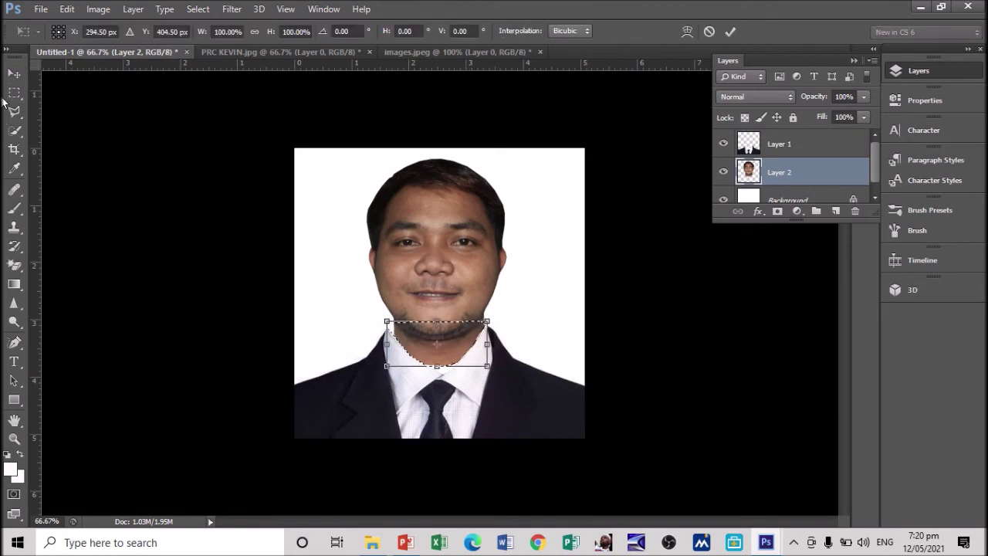
pyautogui.press('Return')
pyautogui.click(14, 131)
pyautogui.hotkey('ctrl', 'd')
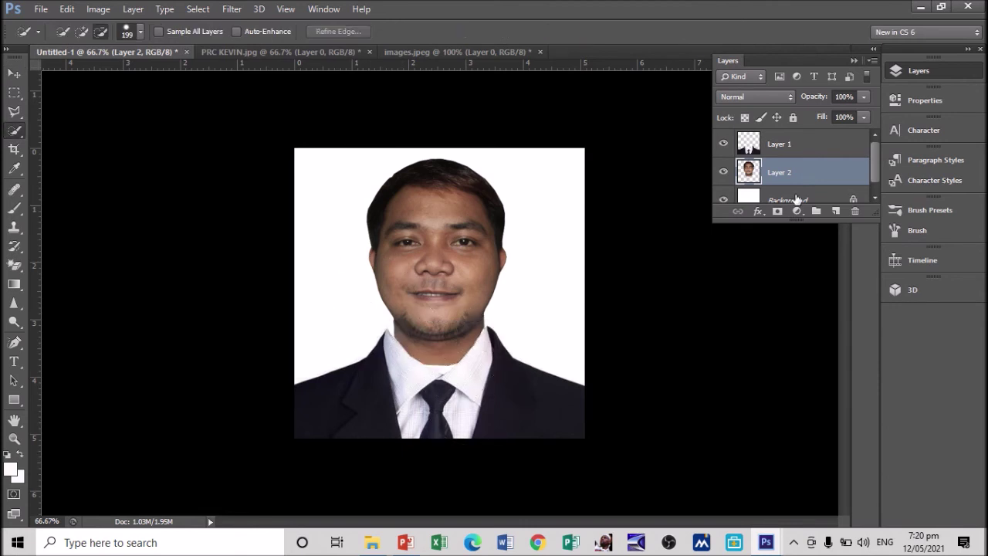
# Shift the face up-left and enlarge it to about 104% width and 106% height.
pyautogui.hotkey('ctrl', 't')
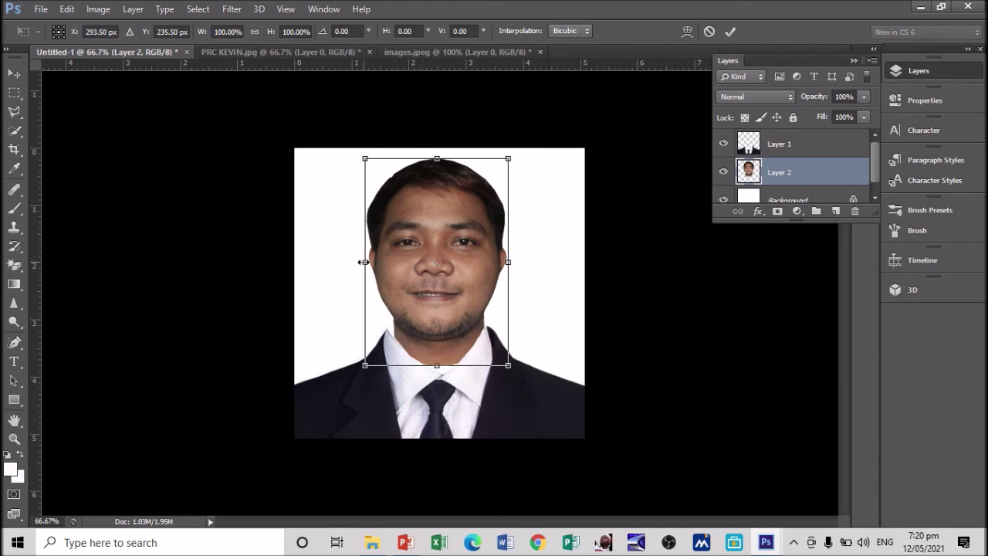
pyautogui.press('Left')
pyautogui.press('Left')
pyautogui.press('Left')
pyautogui.press('Left')
pyautogui.press('Up')
pyautogui.press('Up')
pyautogui.press('Up')
pyautogui.press('Up')
pyautogui.press('Up')
pyautogui.press('Up')
pyautogui.press('Up')
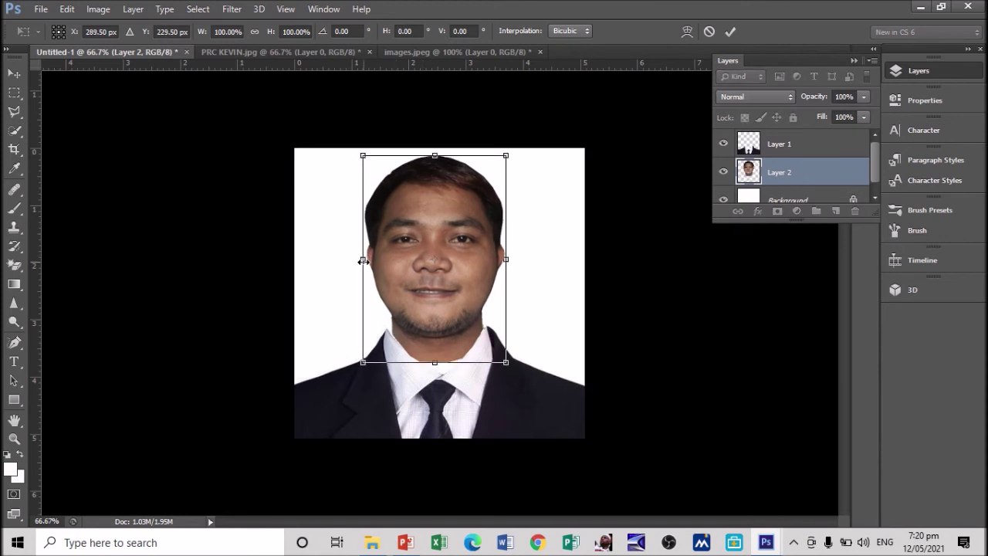
pyautogui.press('Left')
pyautogui.press('Left')
pyautogui.press('Left')
pyautogui.press('Left')
pyautogui.press('Left')
pyautogui.press('Left')
pyautogui.press('Left')
pyautogui.press('Left')
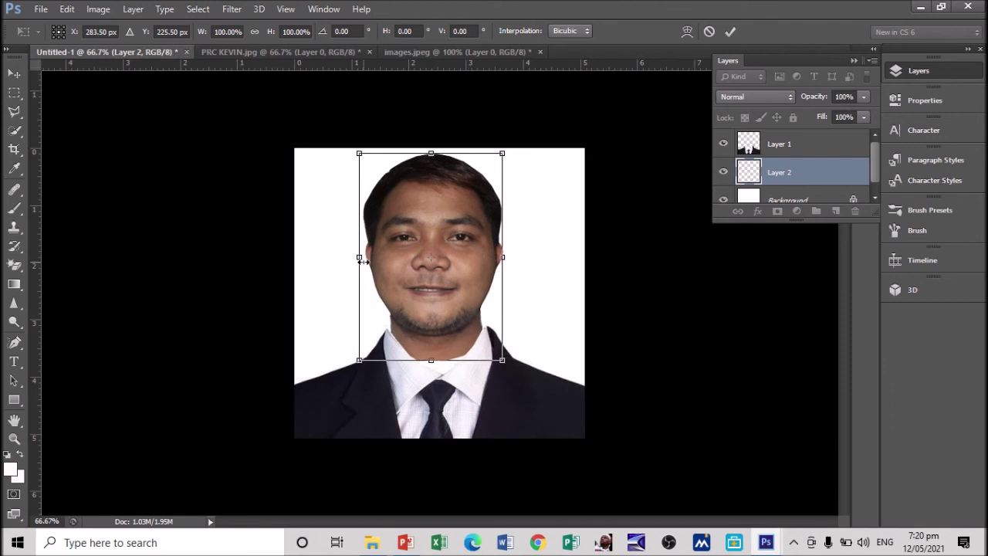
pyautogui.press('Up')
pyautogui.press('Up')
pyautogui.press('Up')
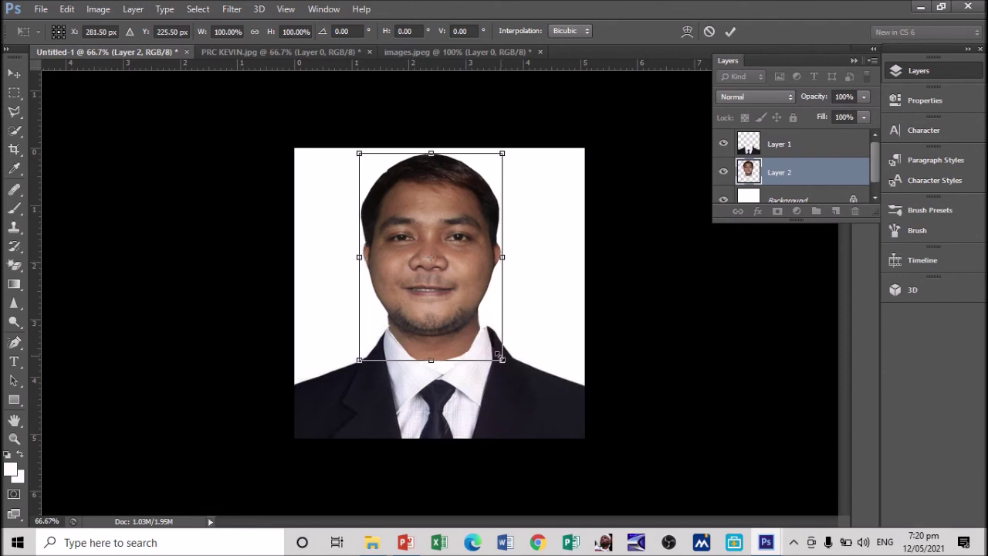
pyautogui.moveTo(503, 359); pyautogui.dragTo(524, 358)
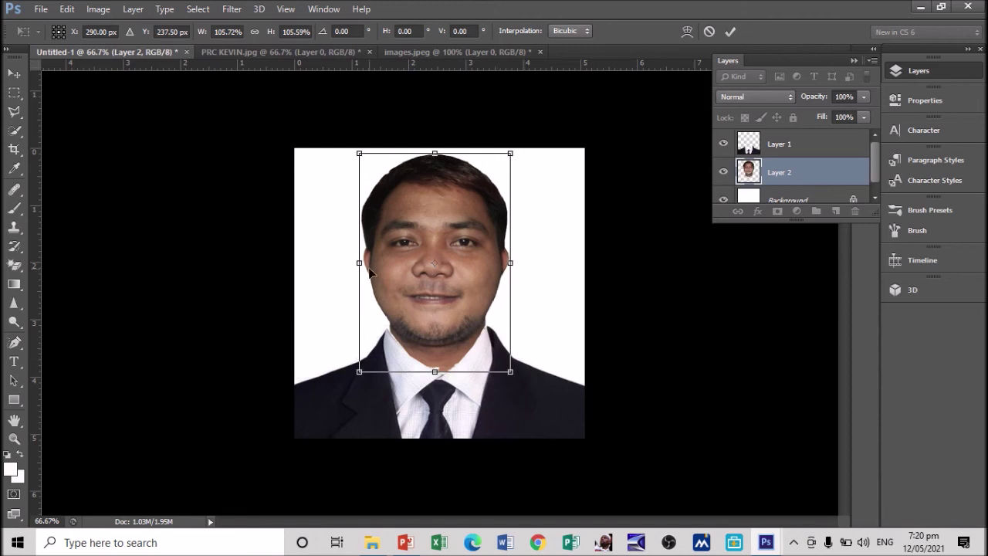
pyautogui.moveTo(353, 264); pyautogui.dragTo(357, 263)
pyautogui.press('Left')
pyautogui.press('Left')
pyautogui.press('Left')
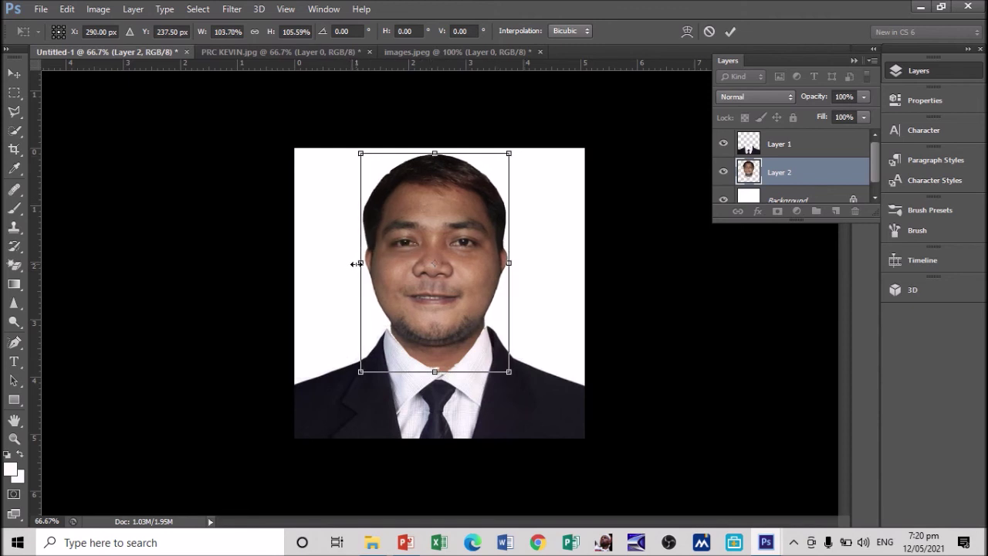
pyautogui.press('Return')
# Nudge the suit layer slightly right and up and narrow it a touch from the right.
pyautogui.press('w')
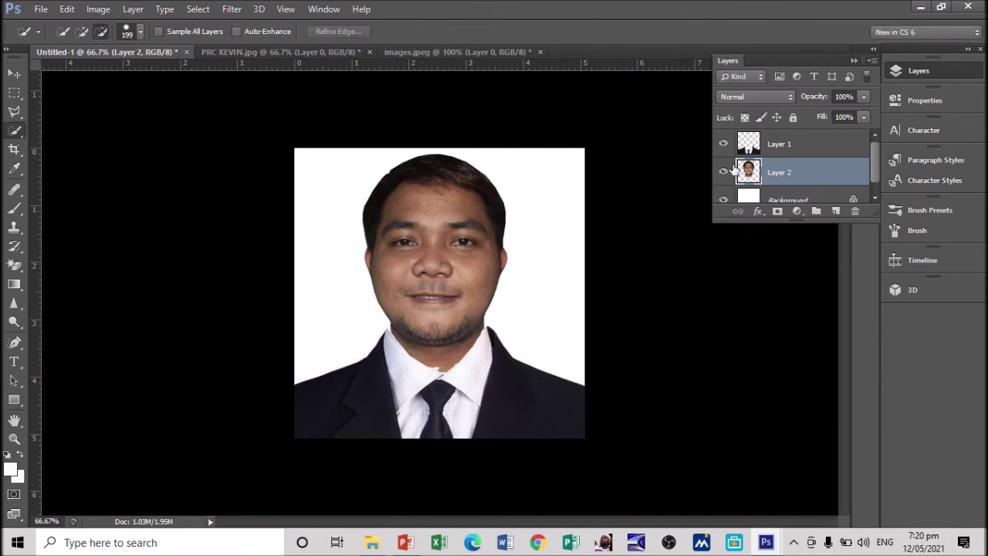
pyautogui.click(788, 154)
pyautogui.press('v')
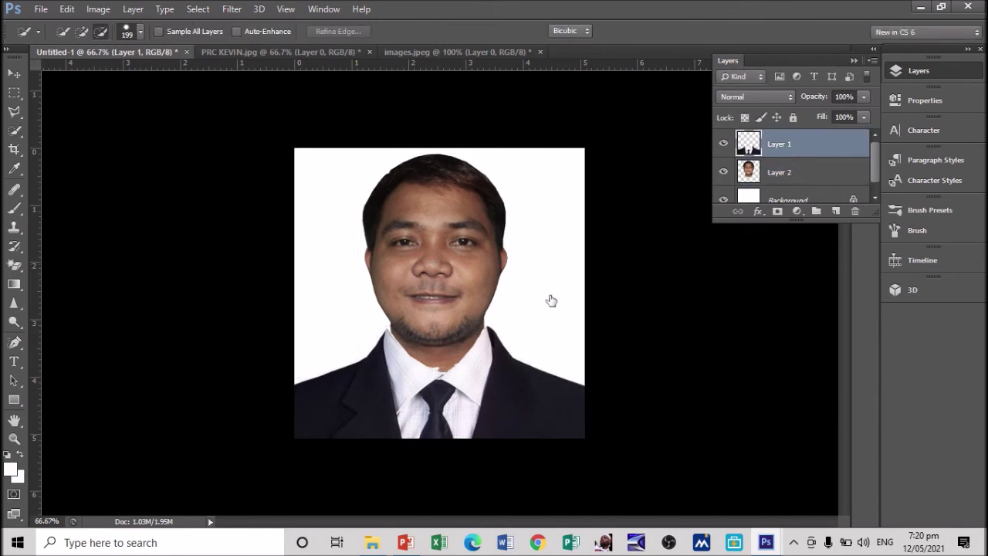
pyautogui.hotkey('ctrl', 't')
pyautogui.press('Right')
pyautogui.press('Right')
pyautogui.press('Right')
pyautogui.press('Up')
pyautogui.press('Up')
pyautogui.press('Up')
pyautogui.press('Left')
pyautogui.press('Left')
pyautogui.press('Left')
pyautogui.press('Down')
pyautogui.press('Down')
pyautogui.press('Down')
pyautogui.press('Down')
pyautogui.press('Down')
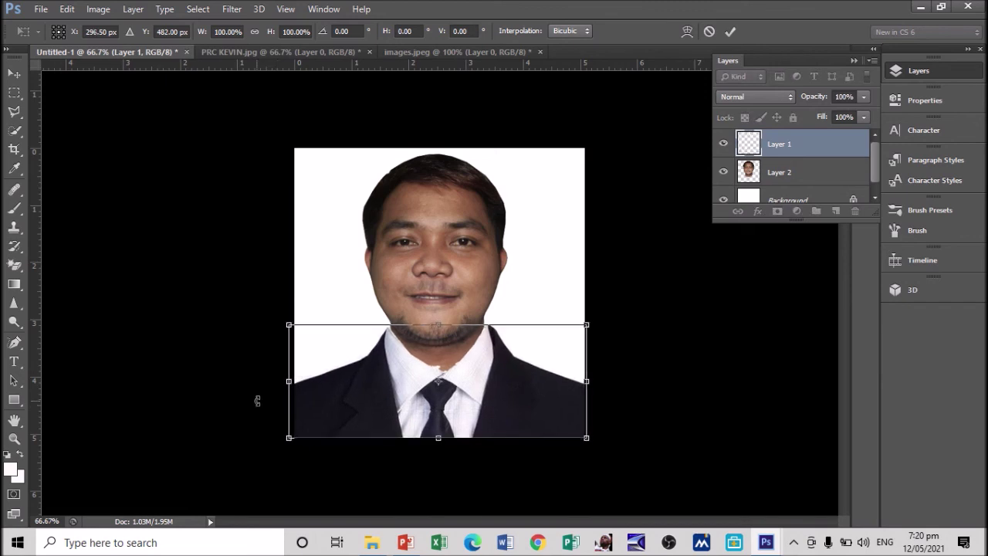
pyautogui.press('Right')
pyautogui.press('Right')
pyautogui.press('Up')
pyautogui.press('Up')
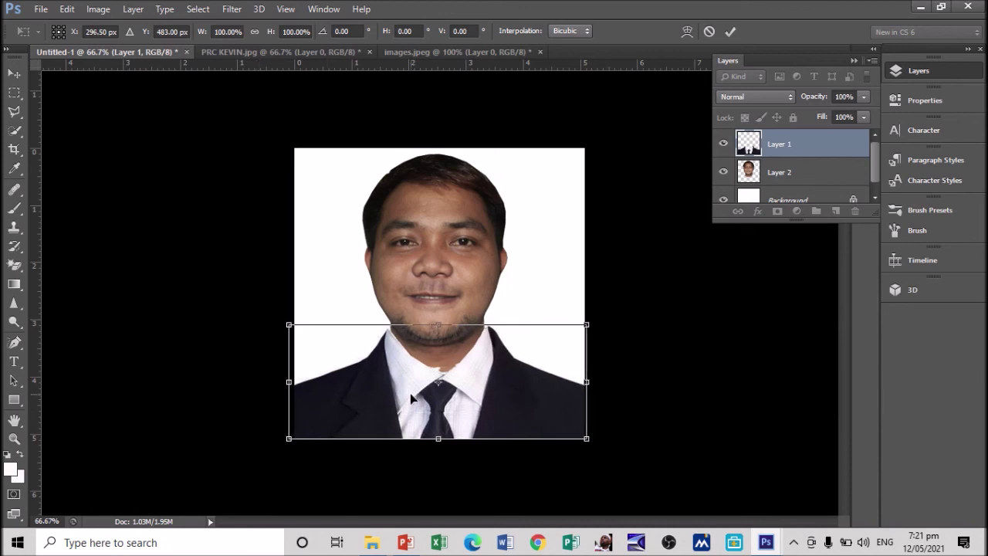
pyautogui.moveTo(586, 383); pyautogui.dragTo(585, 384)
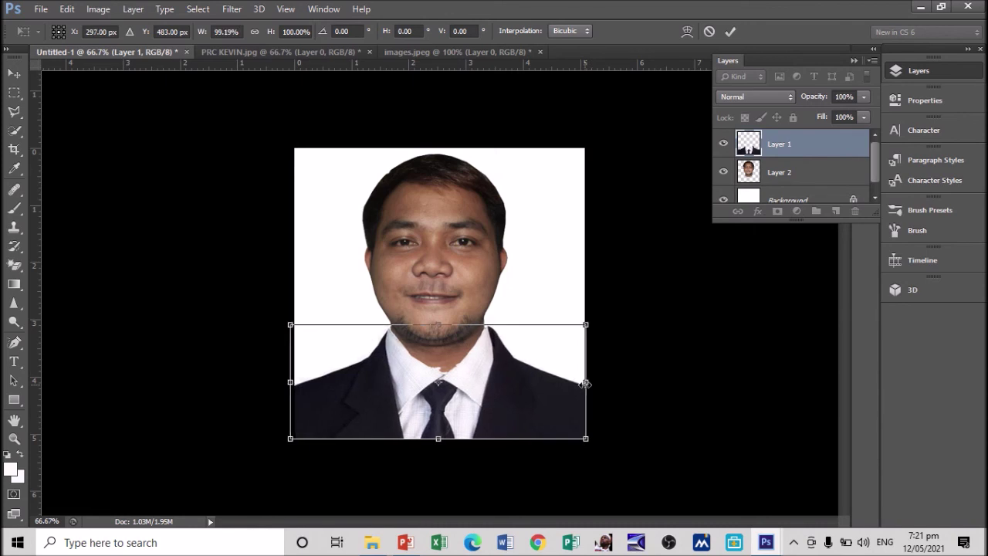
pyautogui.press('Return')
# Review the composite at 66.67% zoom, check PRC KEVIN.jpg, and return to Untitled-1.
pyautogui.press('w')
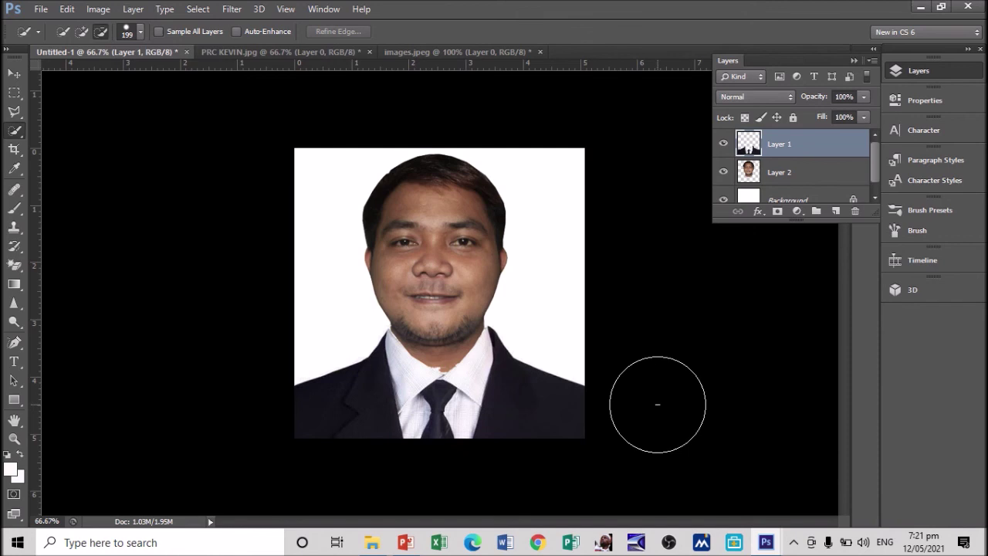
pyautogui.hotkey('ctrl', '-')
pyautogui.hotkey('ctrl', '+')
pyautogui.hotkey('ctrl', '+')
pyautogui.hotkey('ctrl', '-')
pyautogui.click(261, 55)
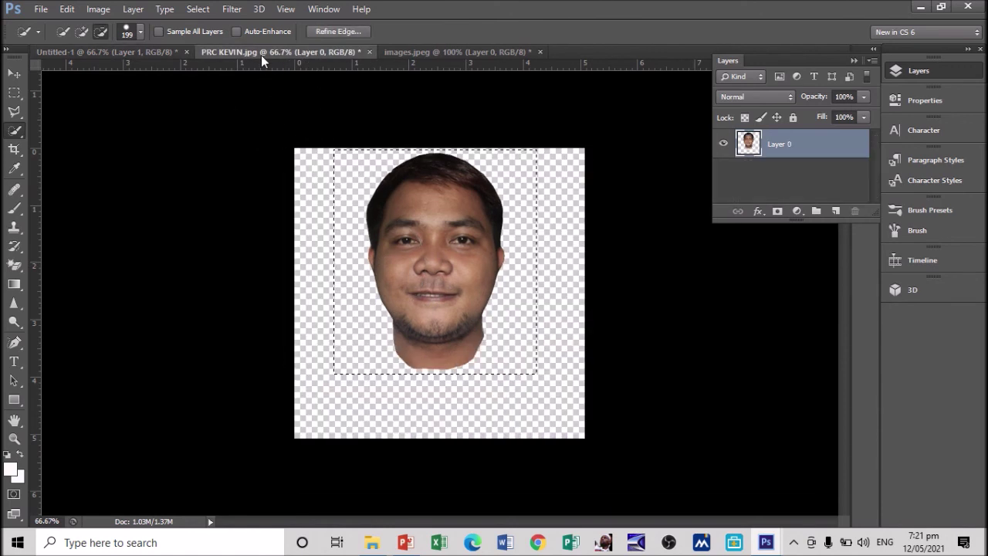
pyautogui.click(126, 52)
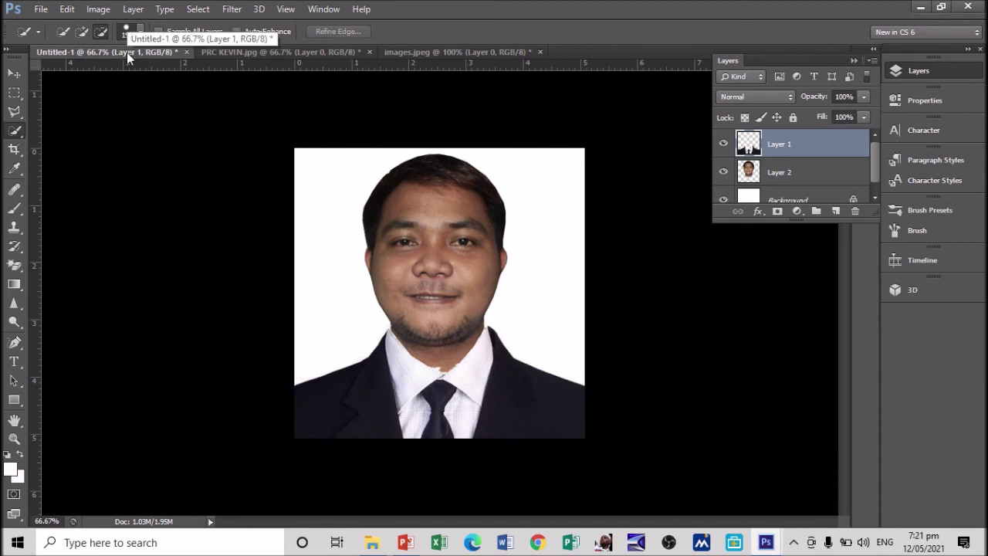